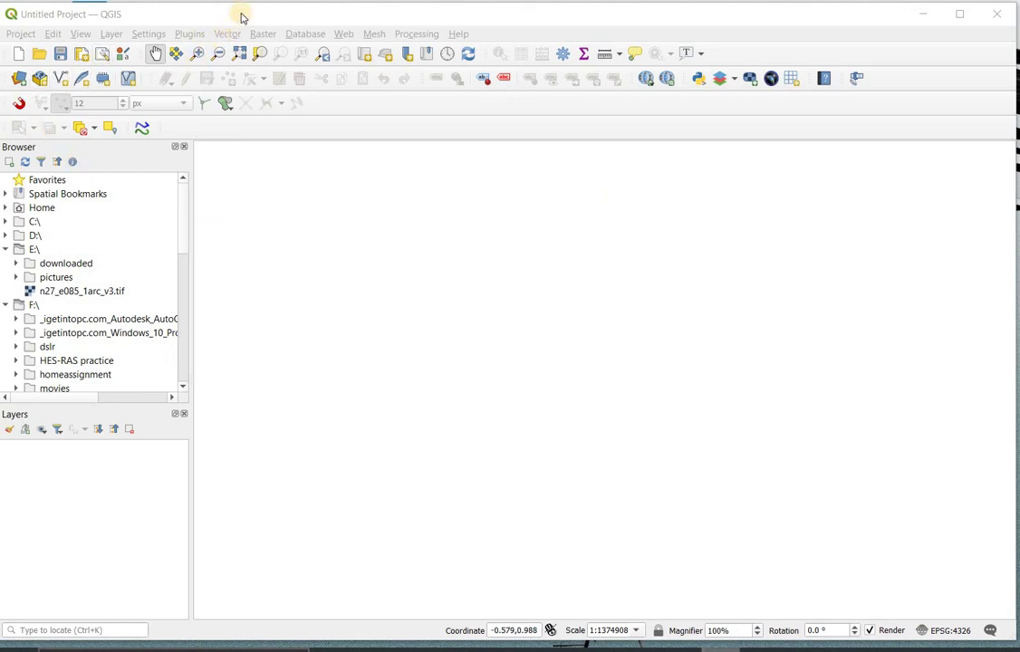
Add the local_unit shapefile from the Desktop's Local Unit folder as a vector layer and close the data source dialog.
{"action": "left_click", "coordinate": [242, 16]}
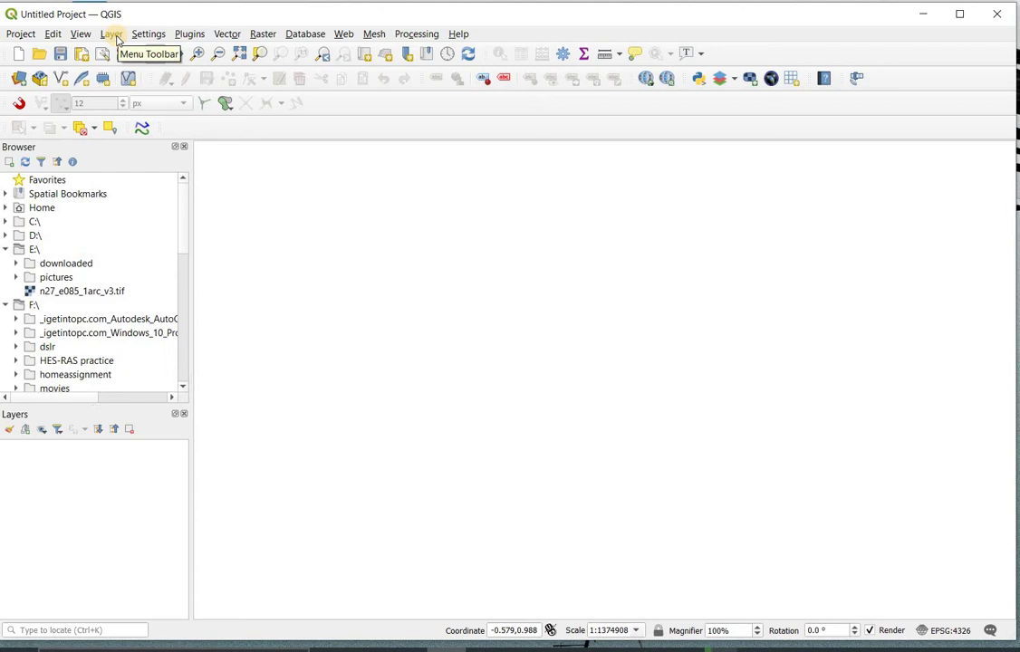
{"action": "left_click", "coordinate": [113, 35]}
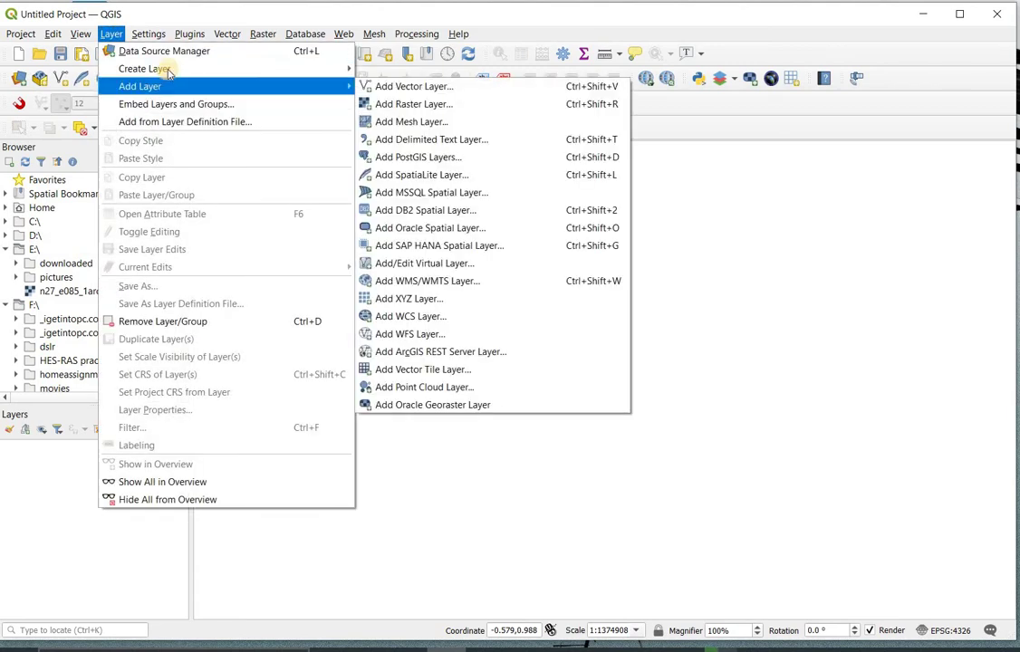
{"action": "mouse_move", "coordinate": [221, 89]}
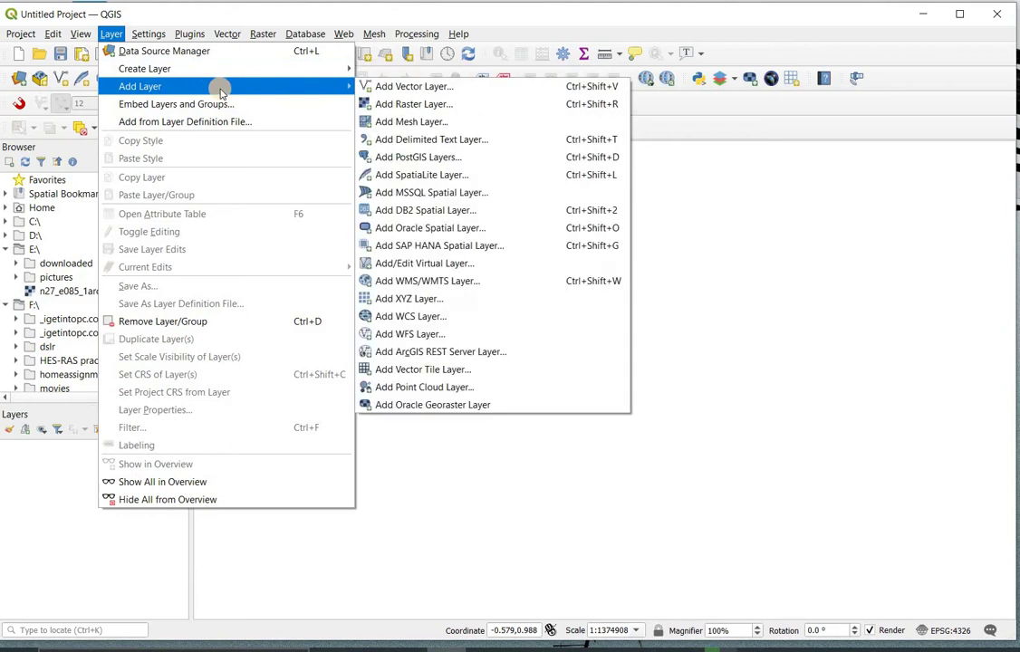
{"action": "left_click", "coordinate": [459, 88]}
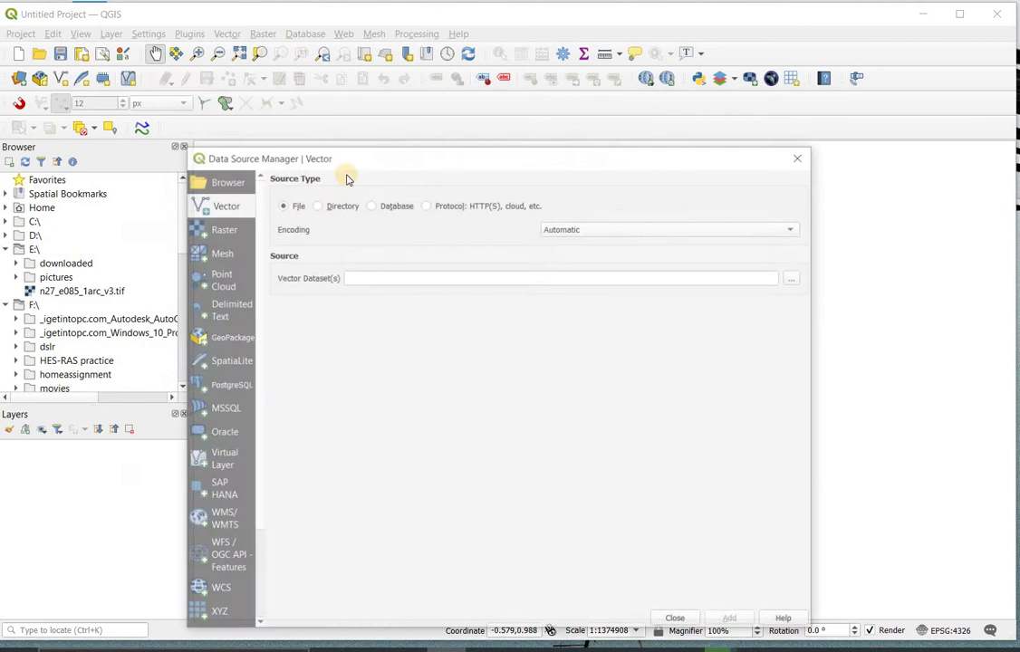
{"action": "left_click", "coordinate": [796, 279]}
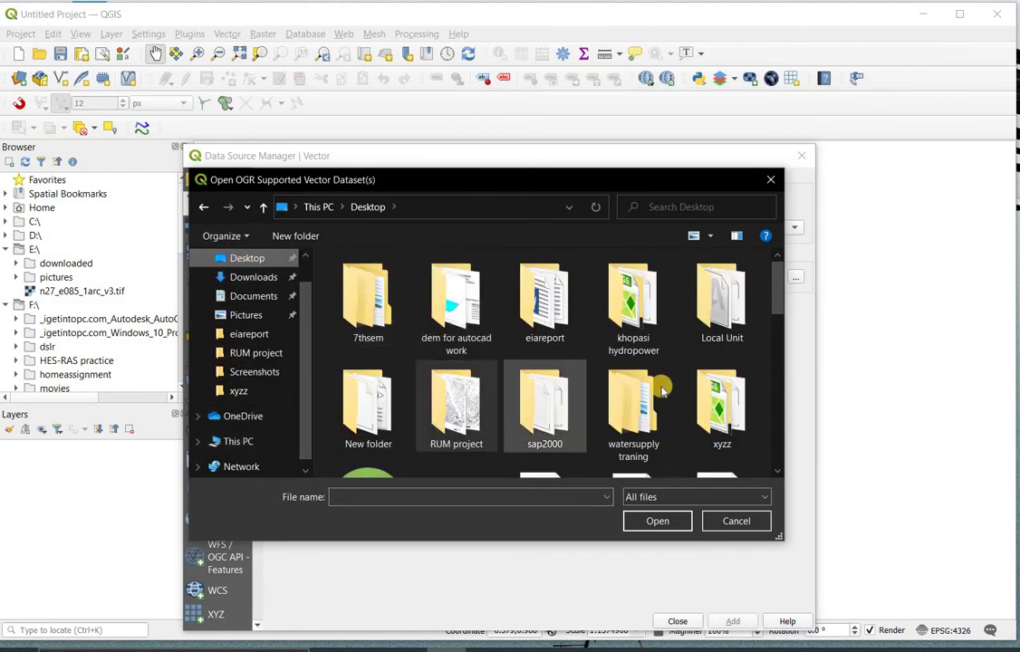
{"action": "scroll", "coordinate": [536, 367], "scroll_direction": "down", "scroll_amount": 3}
{"action": "scroll", "coordinate": [535, 367], "scroll_direction": "up", "scroll_amount": 3}
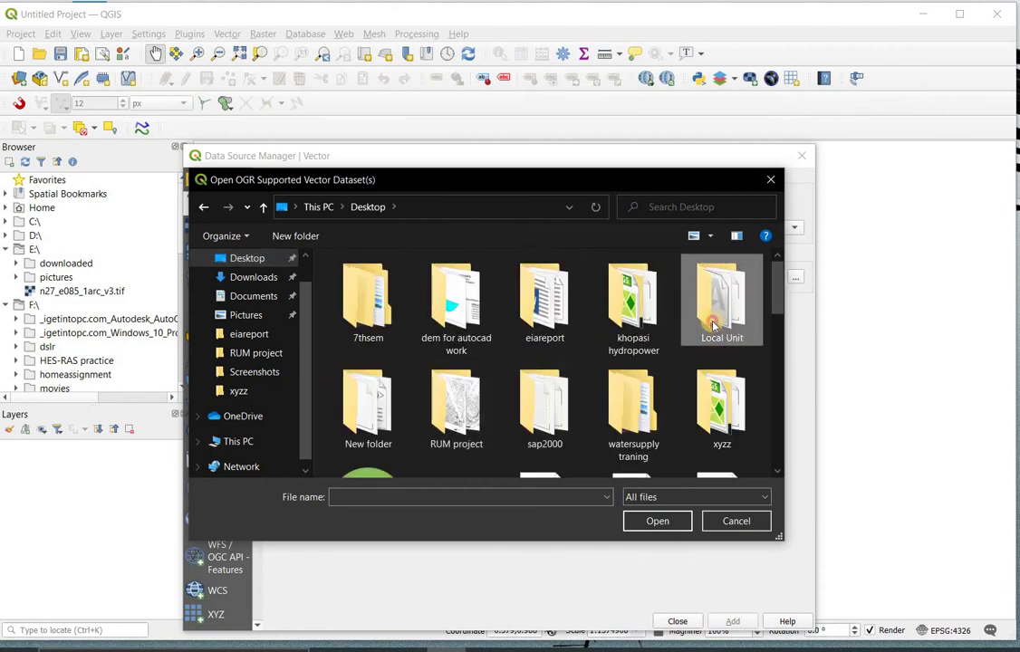
{"action": "double_click", "coordinate": [717, 317]}
{"action": "left_click", "coordinate": [355, 353]}
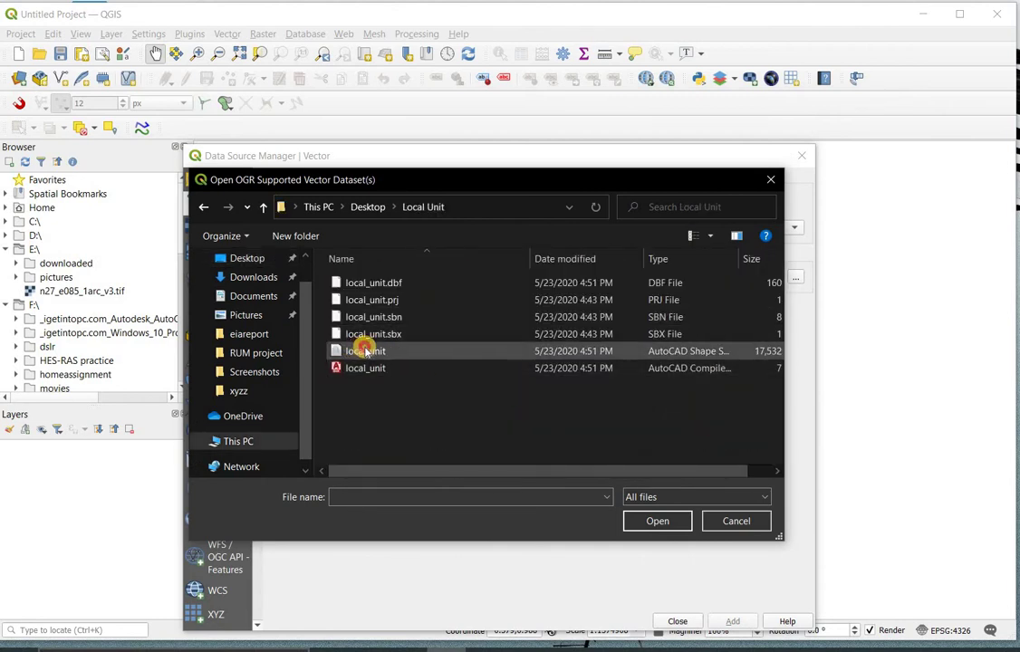
{"action": "left_click", "coordinate": [653, 520]}
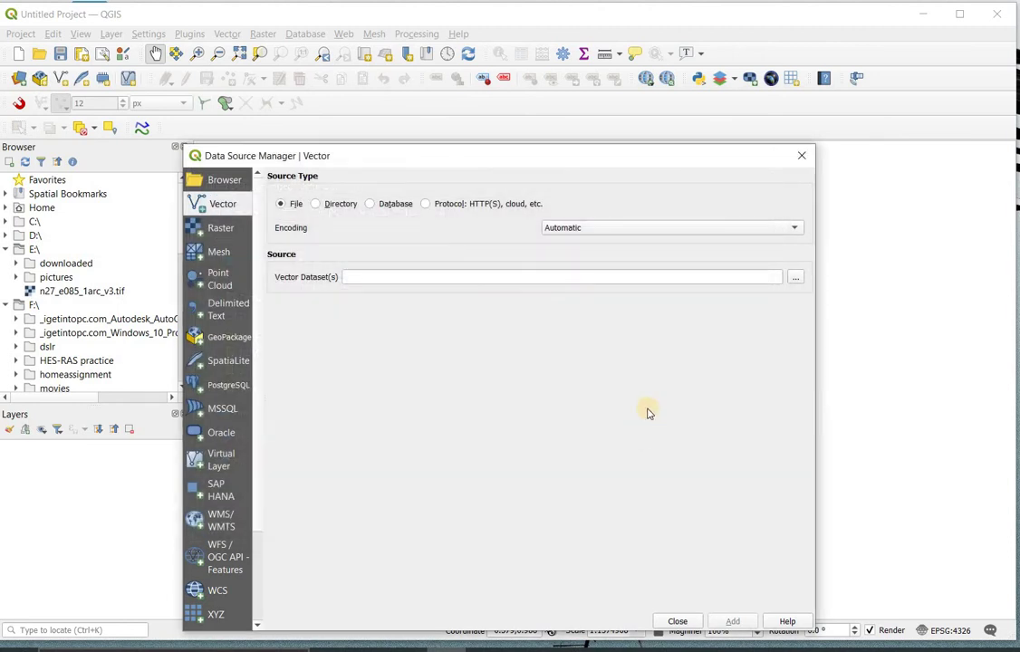
{"action": "left_click", "coordinate": [734, 622]}
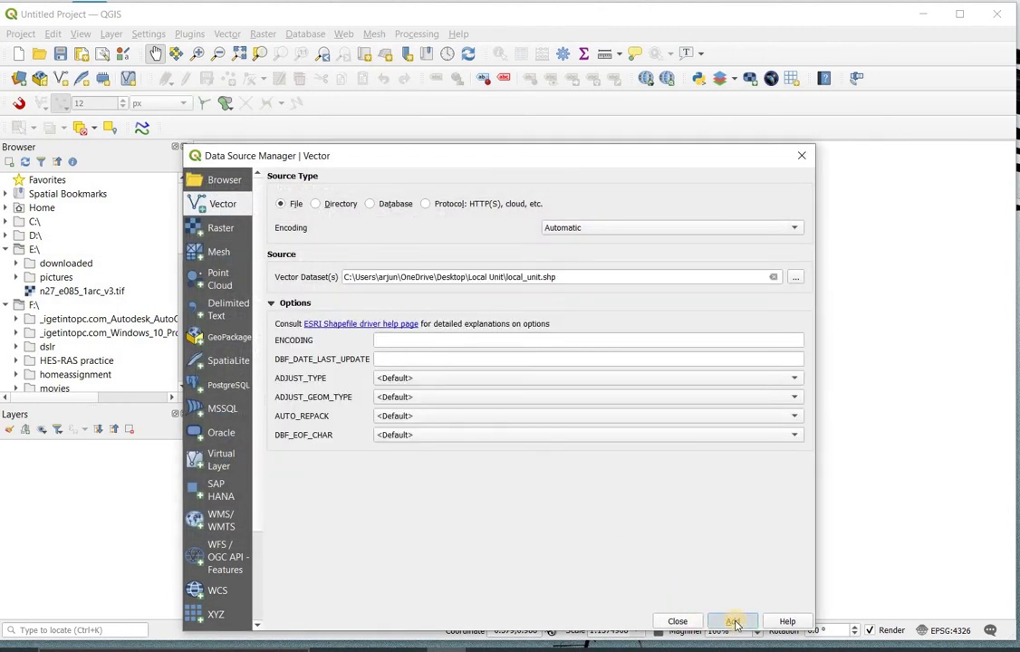
{"action": "left_click", "coordinate": [802, 155]}
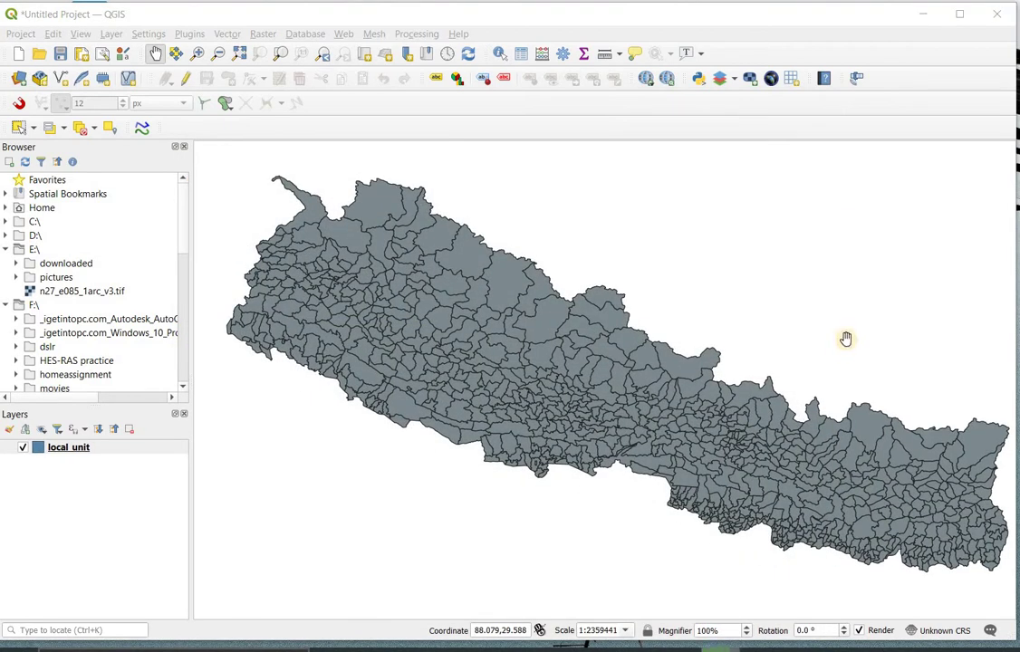
Select several adjoining local units in the map's northwest with the Select Features tool.
{"action": "left_click_drag", "start_coordinate": [845, 337], "coordinate": [830, 333]}
{"action": "left_click", "coordinate": [721, 650]}
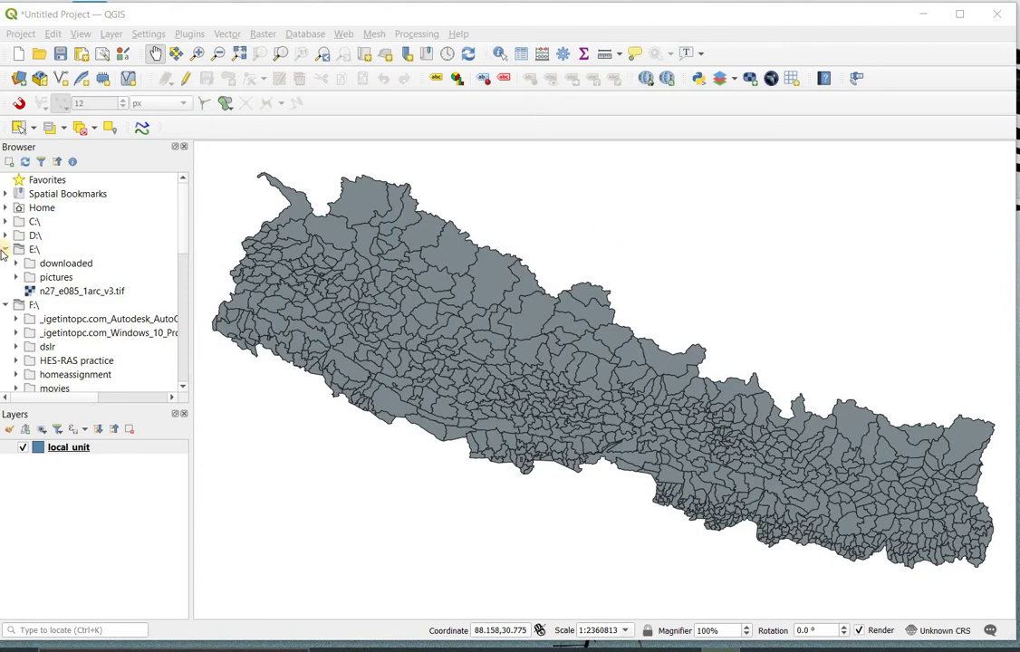
{"action": "left_click", "coordinate": [34, 130]}
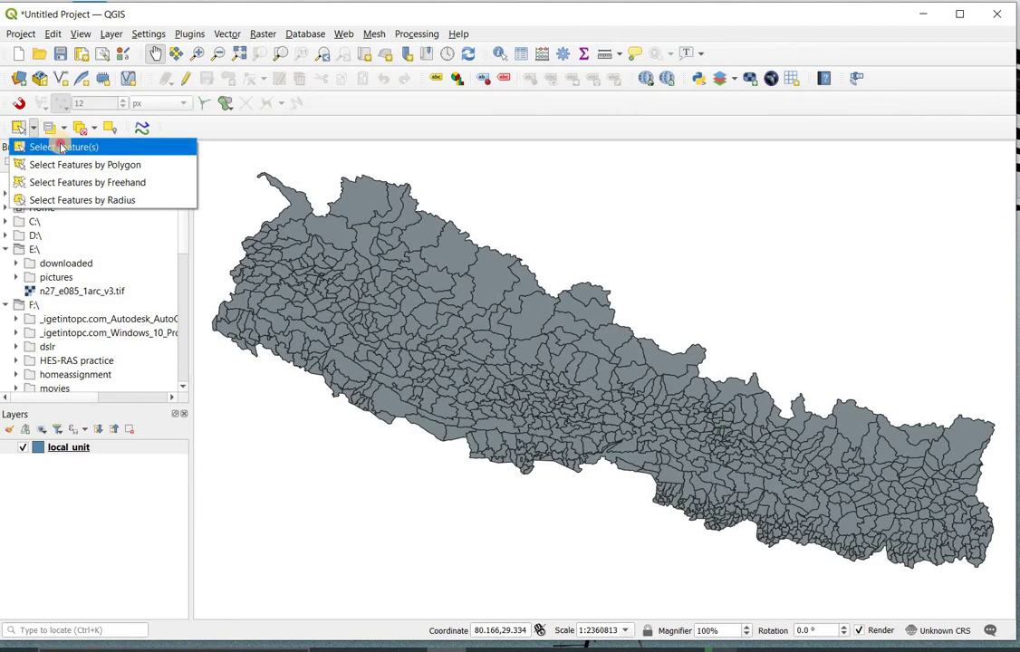
{"action": "left_click", "coordinate": [62, 148]}
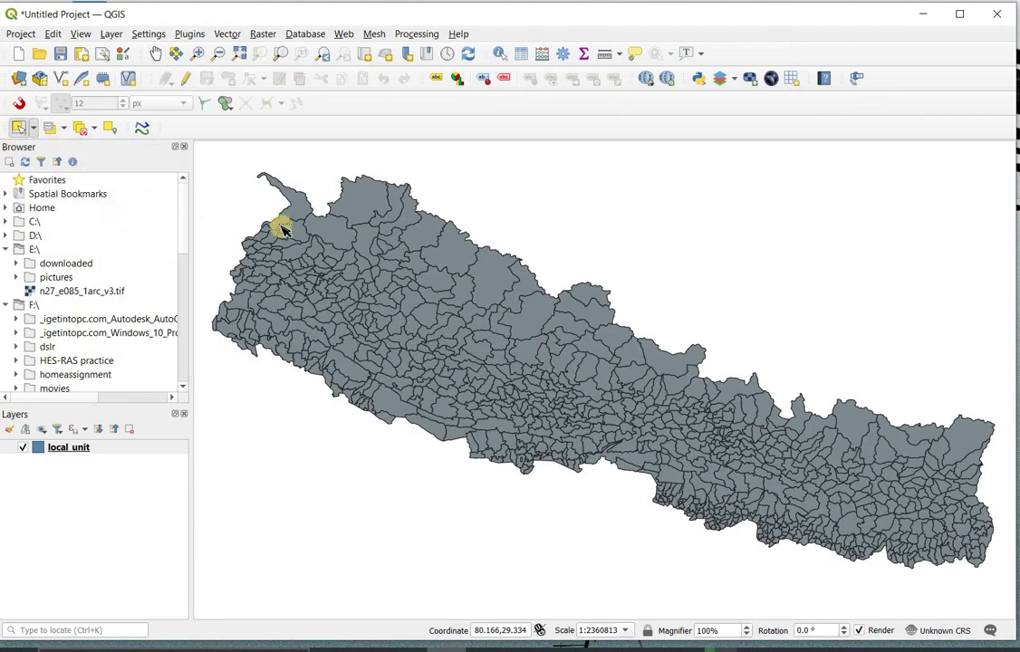
{"action": "left_click", "coordinate": [430, 287]}
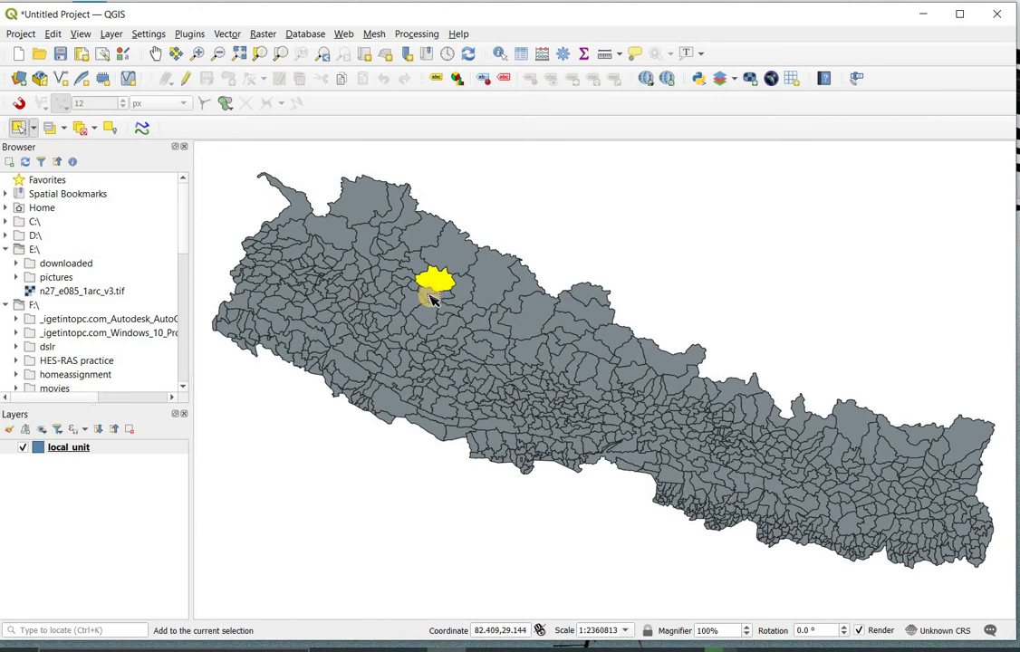
{"action": "left_click", "coordinate": [456, 293], "text": "shift"}
{"action": "left_click", "coordinate": [456, 293], "text": "shift"}
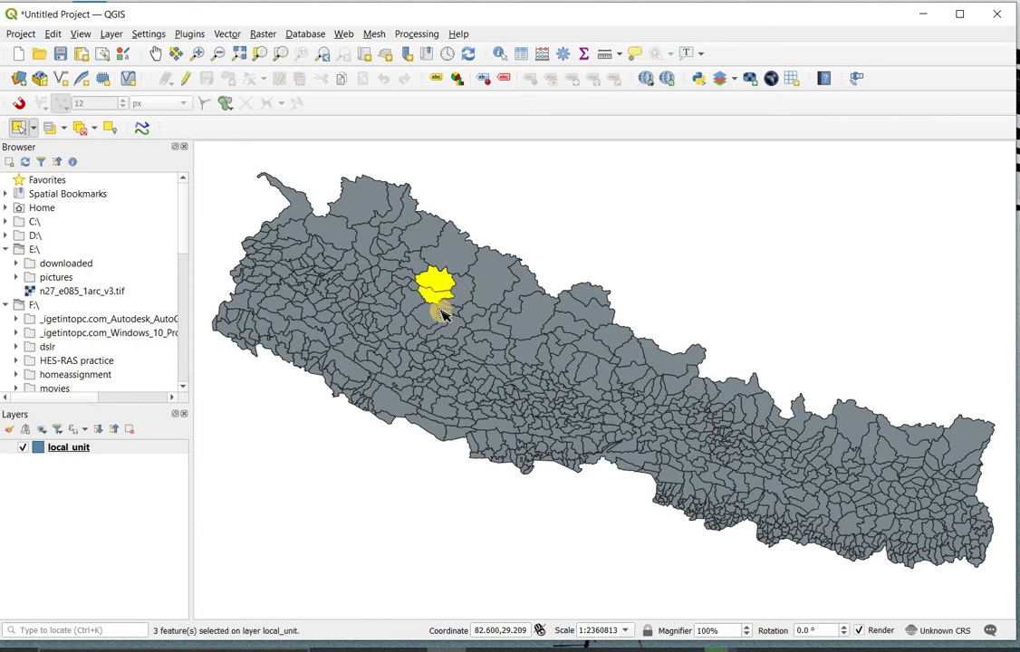
{"action": "left_click", "coordinate": [430, 314], "text": "shift"}
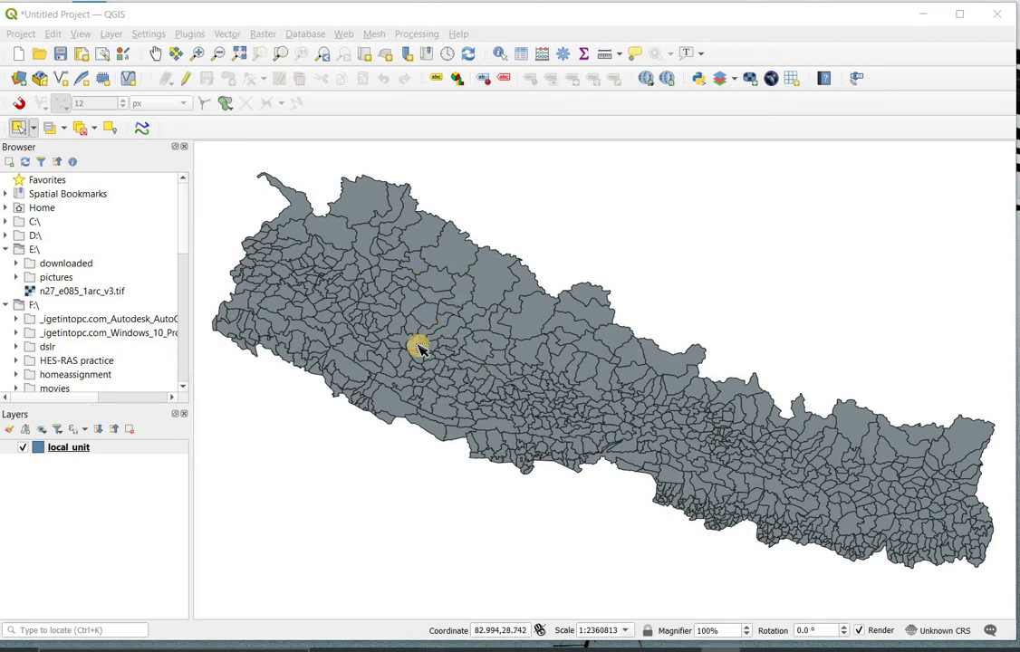
Open the attribute table of the local_unit layer and move its window up into full view.
{"action": "right_click", "coordinate": [68, 453]}
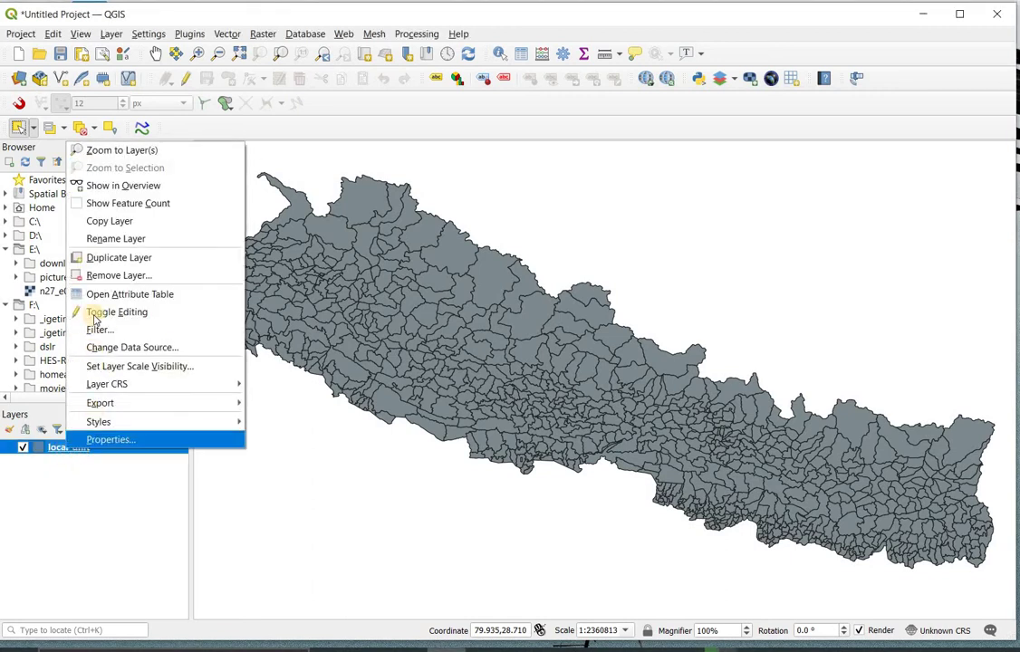
{"action": "left_click", "coordinate": [138, 296]}
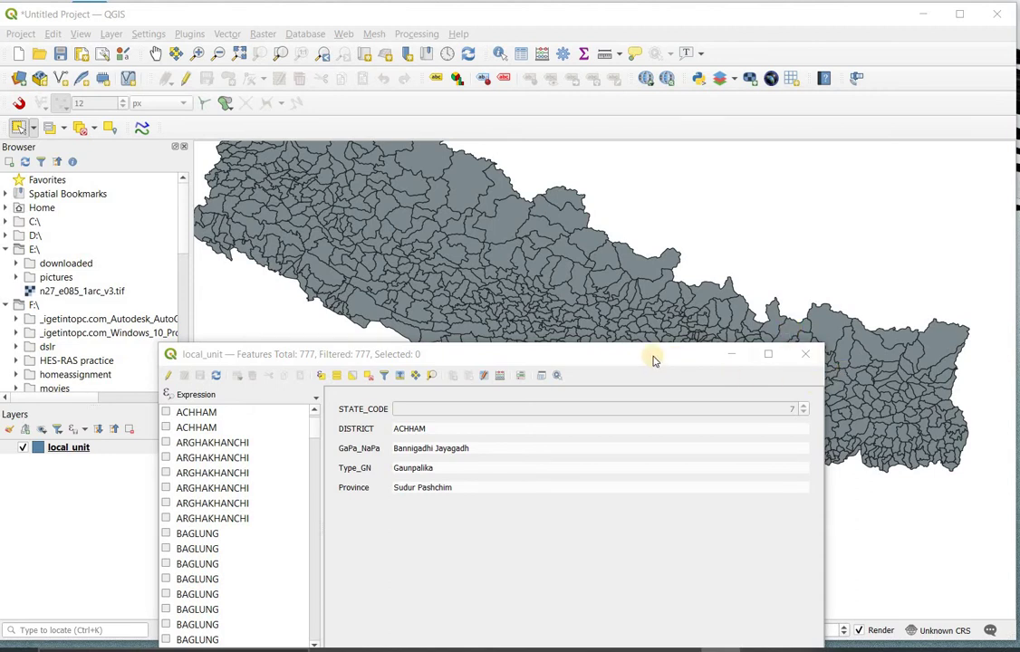
{"action": "left_click_drag", "start_coordinate": [641, 356], "coordinate": [649, 284]}
Select the first five BARA features in the attribute table's feature list, moving the table window clear of the map.
{"action": "scroll", "coordinate": [174, 457], "scroll_direction": "down", "scroll_amount": 9}
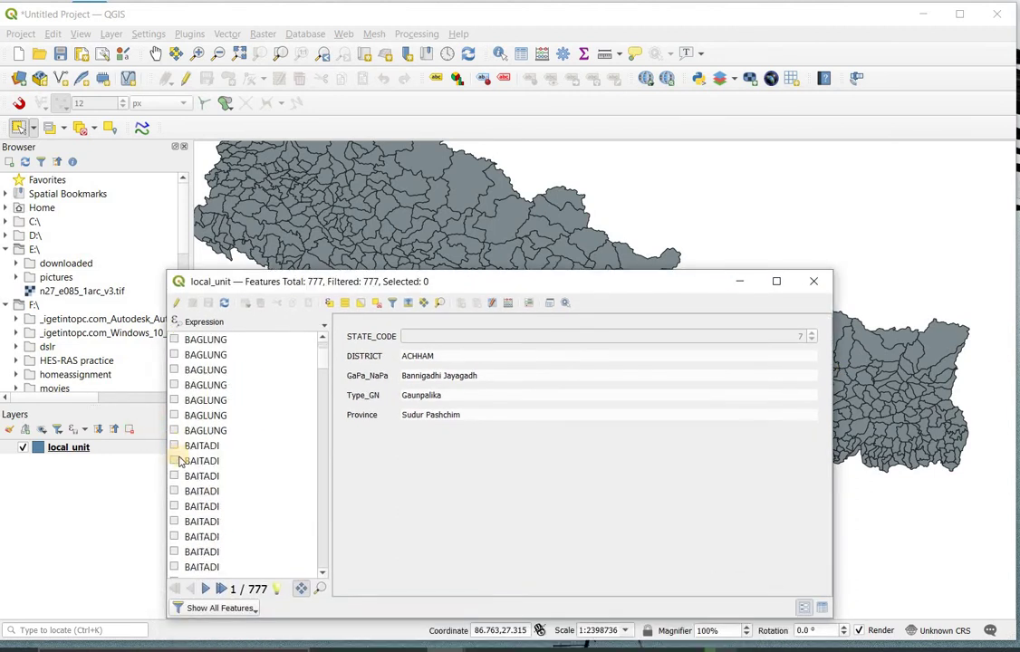
{"action": "scroll", "coordinate": [191, 470], "scroll_direction": "down", "scroll_amount": 5}
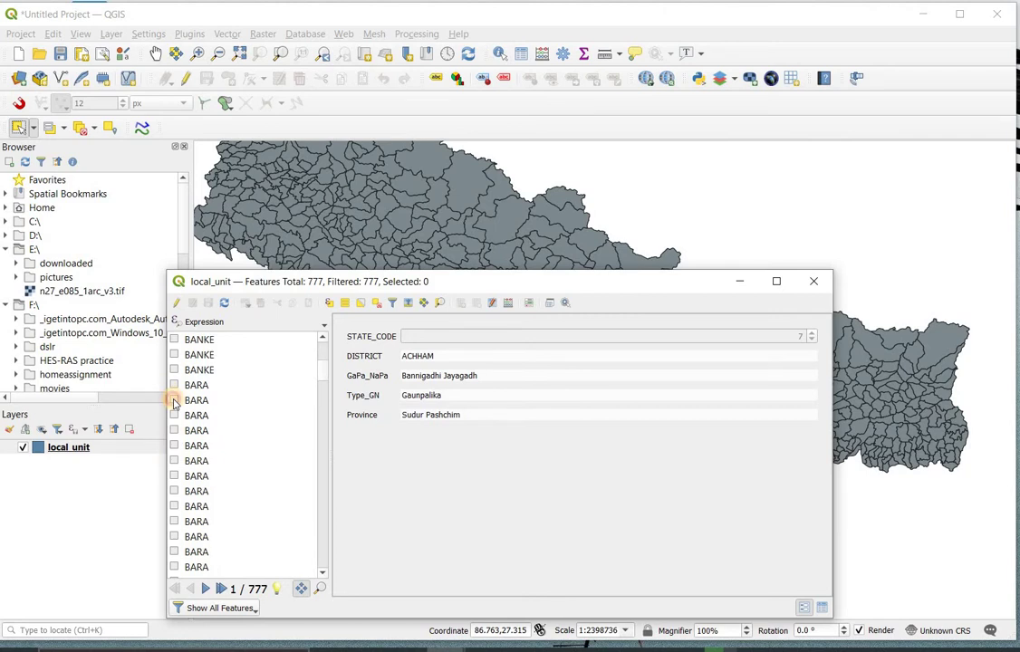
{"action": "left_click", "coordinate": [174, 400]}
{"action": "left_click_drag", "start_coordinate": [548, 281], "coordinate": [594, 442]}
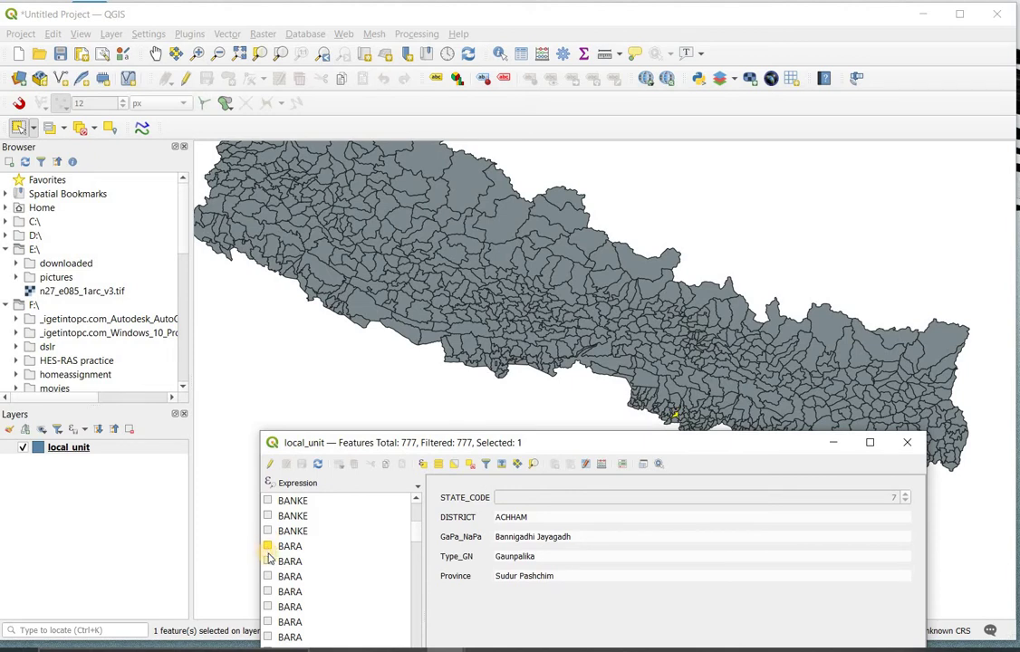
{"action": "left_click", "coordinate": [268, 562]}
{"action": "left_click", "coordinate": [268, 577]}
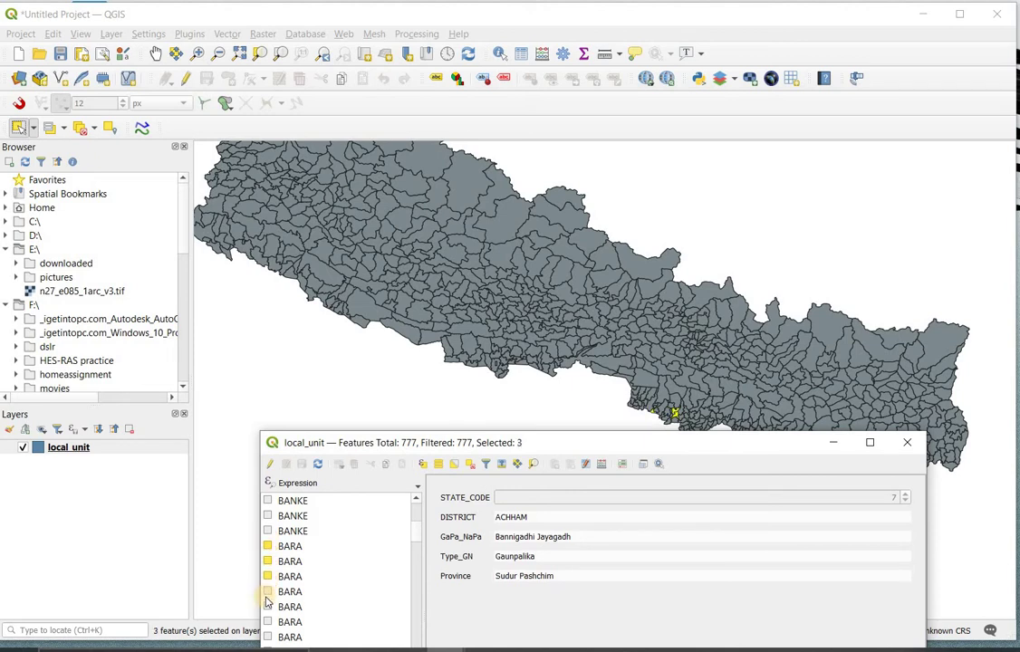
{"action": "left_click", "coordinate": [268, 592]}
{"action": "left_click", "coordinate": [268, 607]}
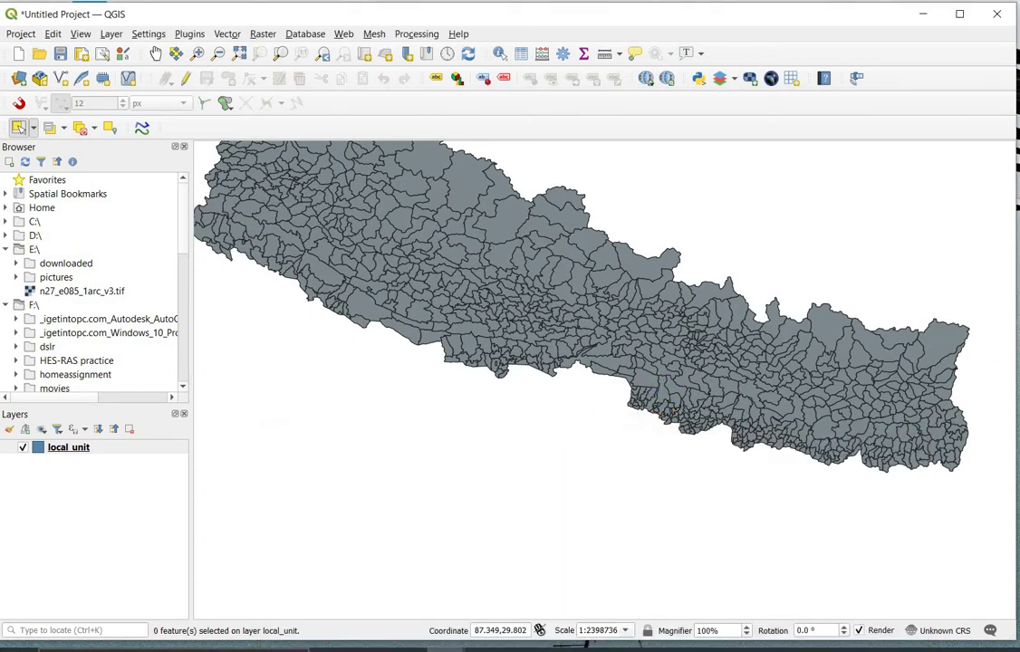
Select the features whose DISTRICT contains KASKI using the attribute table's form filter, and close the table.
{"action": "left_click", "coordinate": [537, 328]}
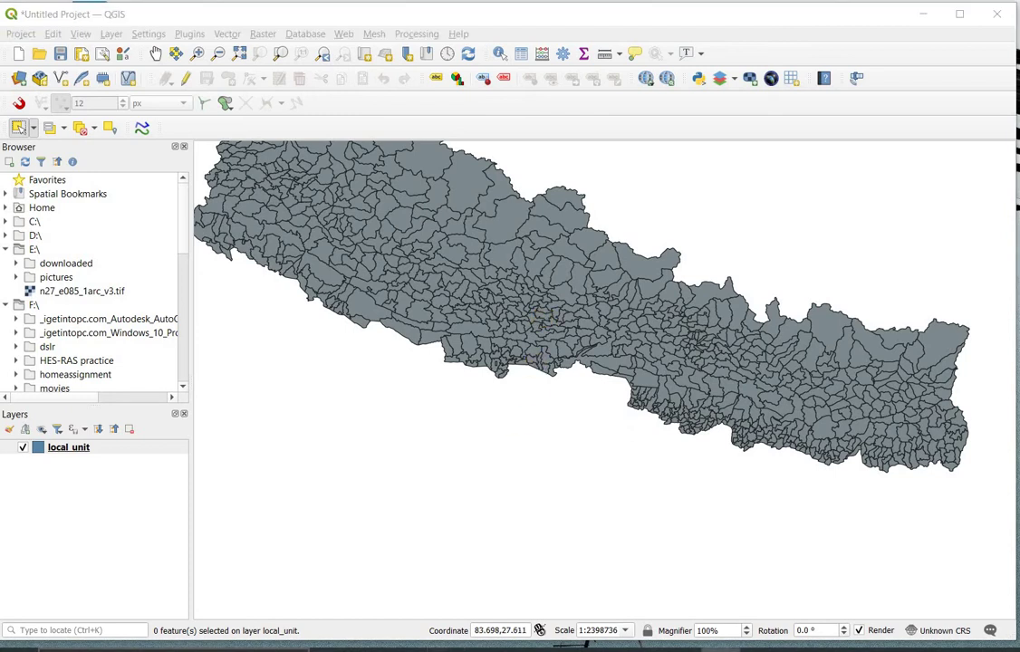
{"action": "mouse_move", "coordinate": [530, 647]}
{"action": "left_click", "coordinate": [517, 591]}
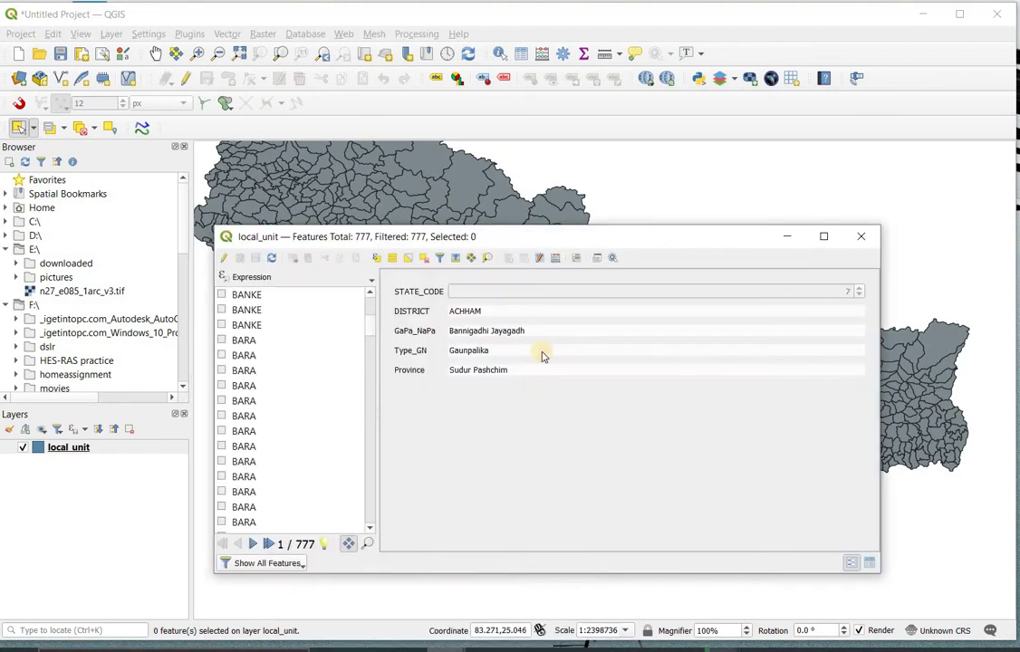
{"action": "left_click", "coordinate": [441, 259]}
{"action": "left_click", "coordinate": [465, 313]}
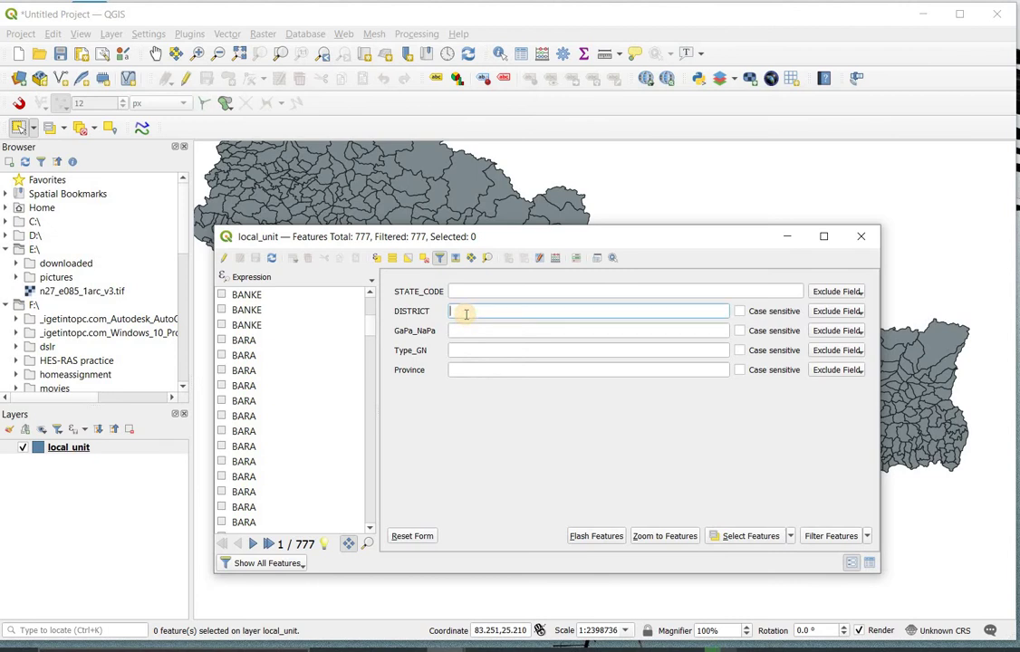
{"action": "type", "text": "kask"}
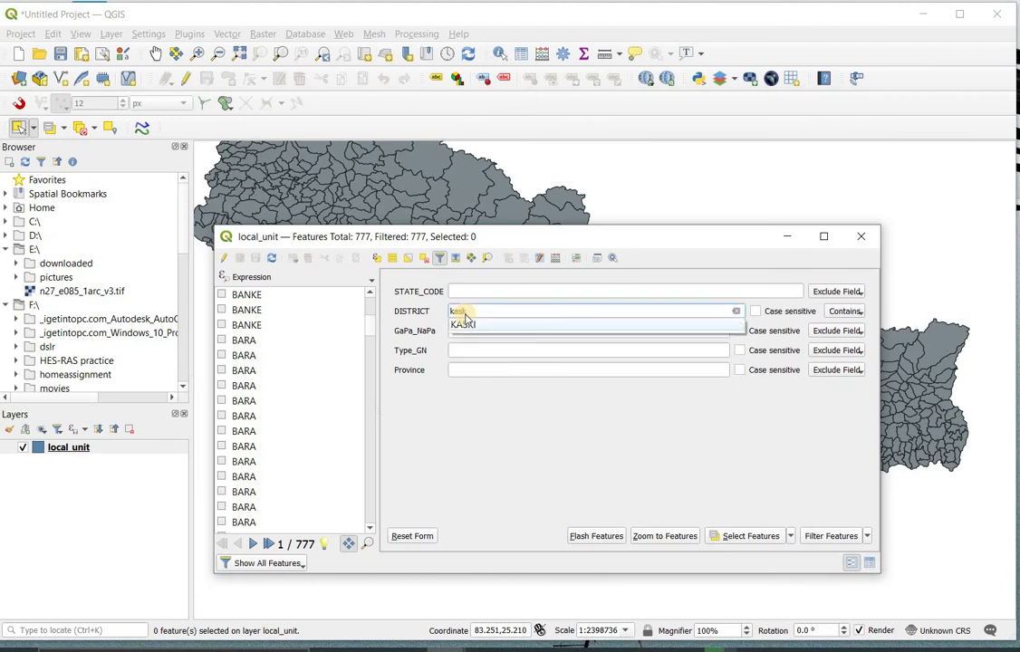
{"action": "type", "text": "i"}
{"action": "left_click", "coordinate": [463, 324]}
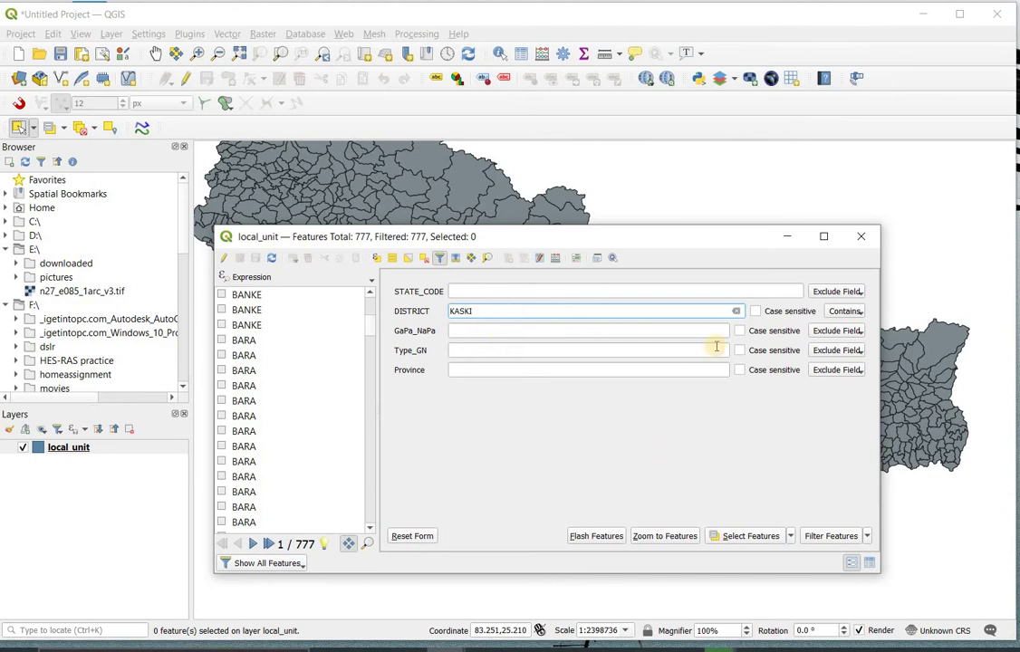
{"action": "left_click", "coordinate": [757, 537]}
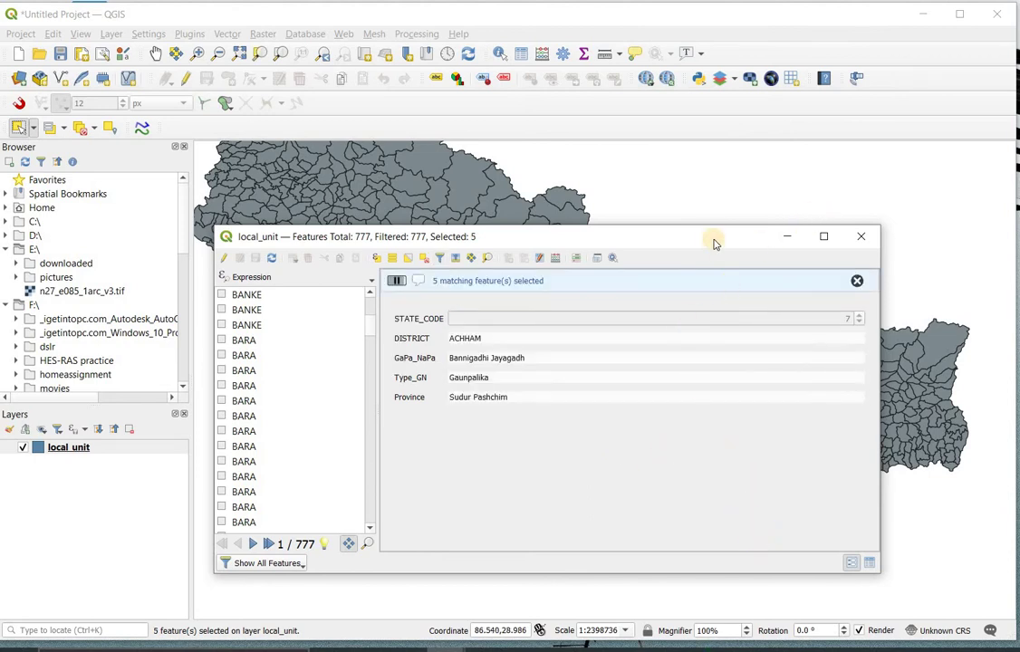
{"action": "left_click_drag", "start_coordinate": [714, 243], "coordinate": [716, 423]}
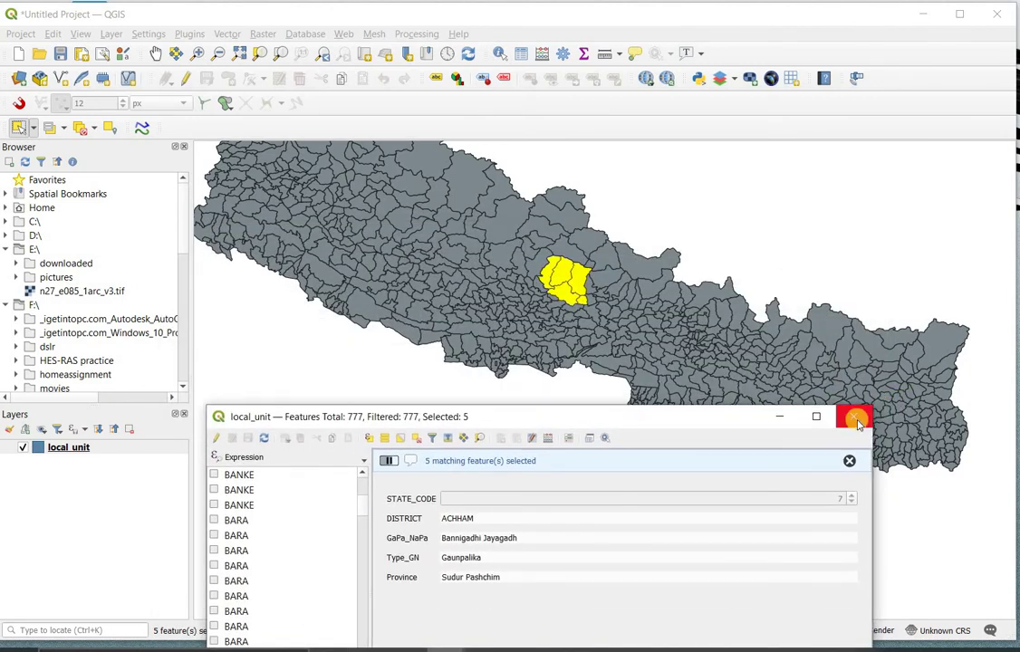
{"action": "left_click", "coordinate": [856, 419]}
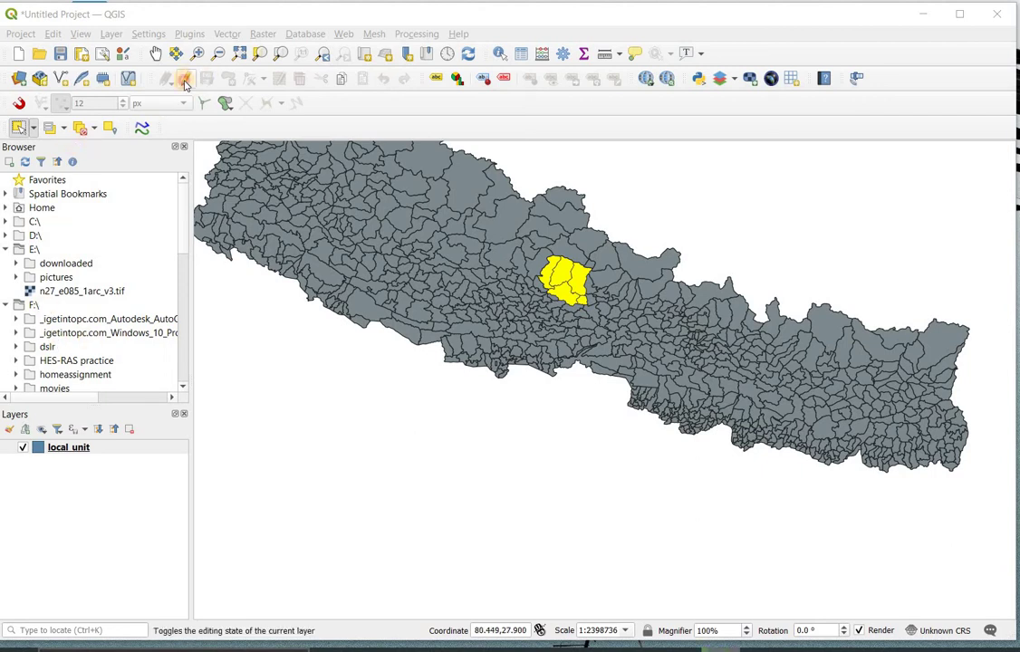
Enable editing on the local_unit layer and cut the selected Kaski features.
{"action": "left_click", "coordinate": [184, 81]}
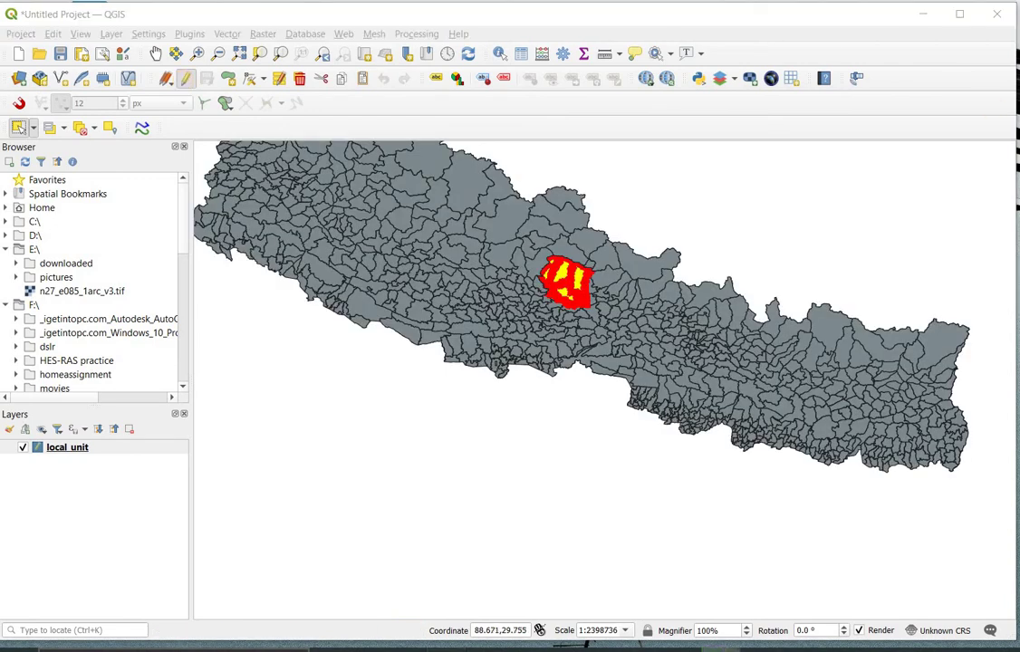
{"action": "left_click", "coordinate": [52, 34]}
{"action": "left_click", "coordinate": [81, 87]}
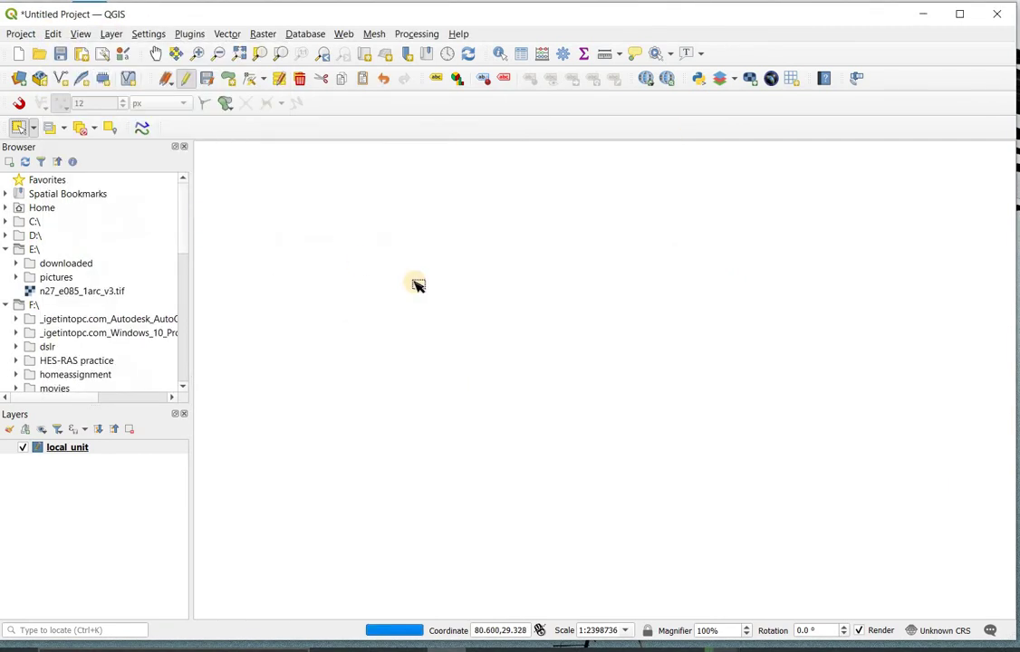
Paste the cut Kaski features as a new vector layer, saved as an ESRI Shapefile named kaski and added to the map.
{"action": "left_click", "coordinate": [52, 34]}
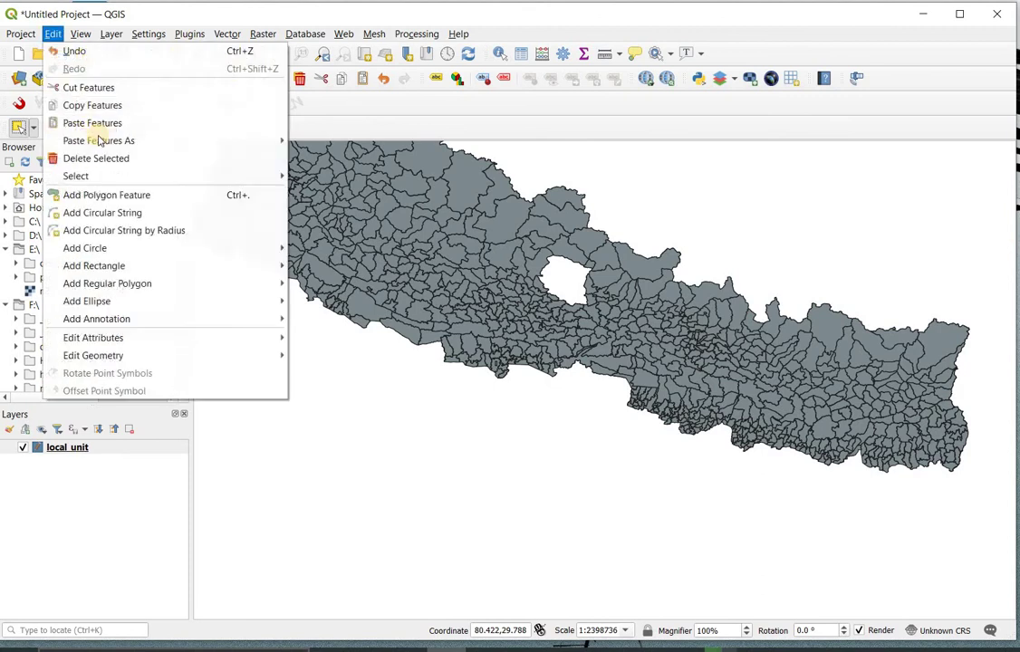
{"action": "mouse_move", "coordinate": [160, 141]}
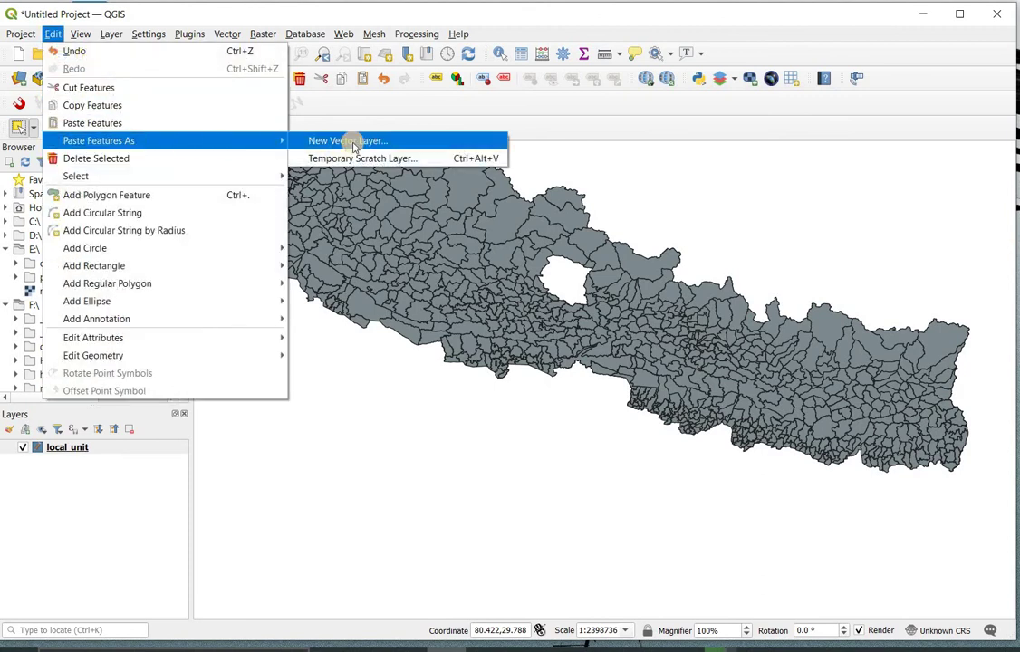
{"action": "left_click", "coordinate": [375, 144]}
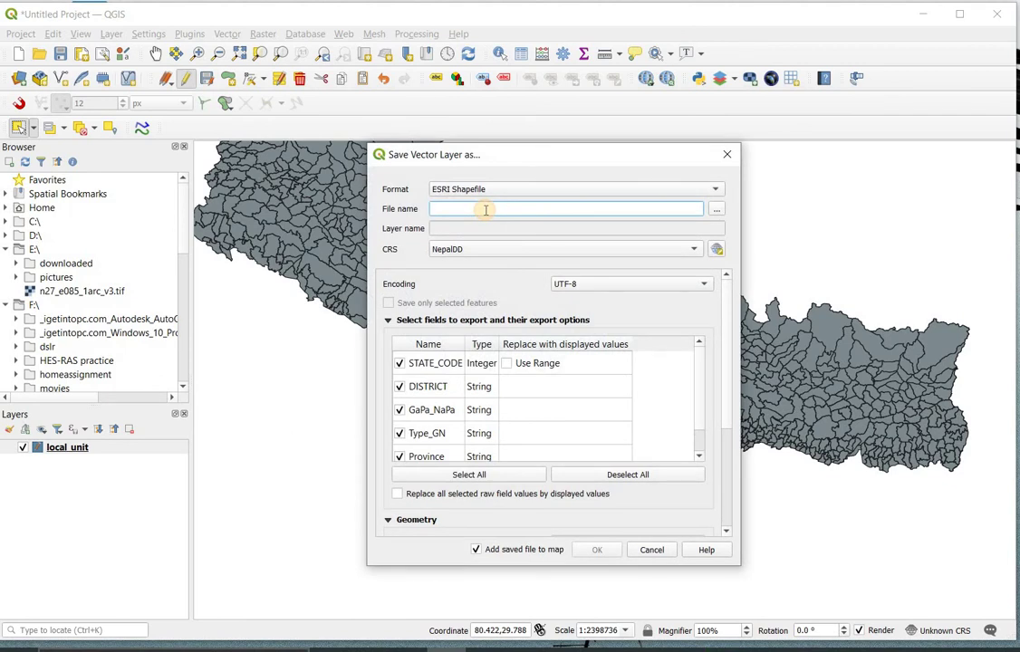
{"action": "type", "text": "kaski"}
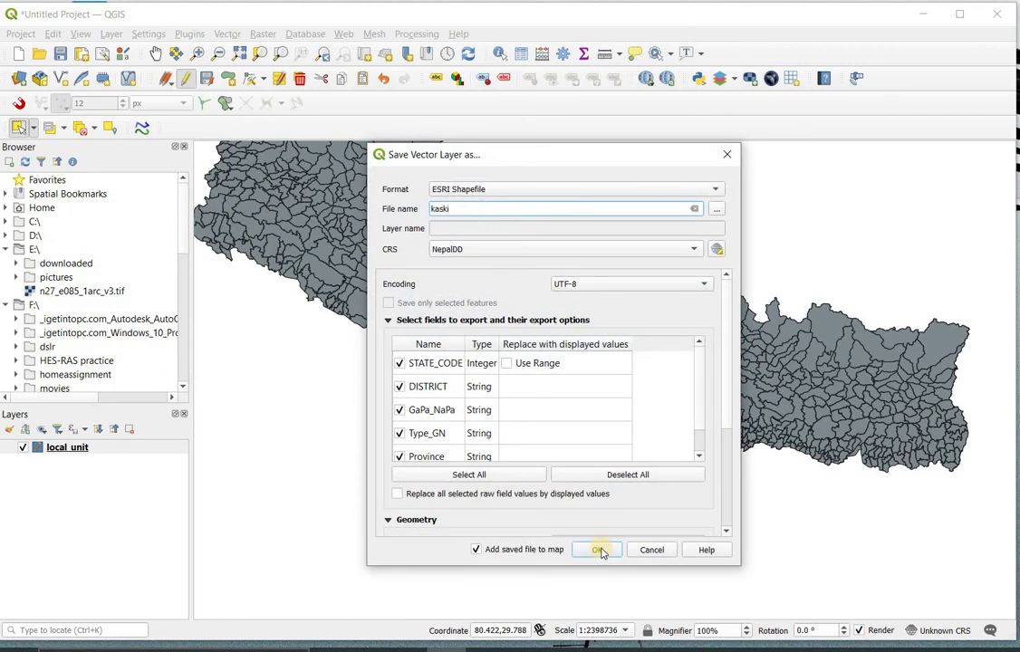
{"action": "left_click", "coordinate": [599, 550]}
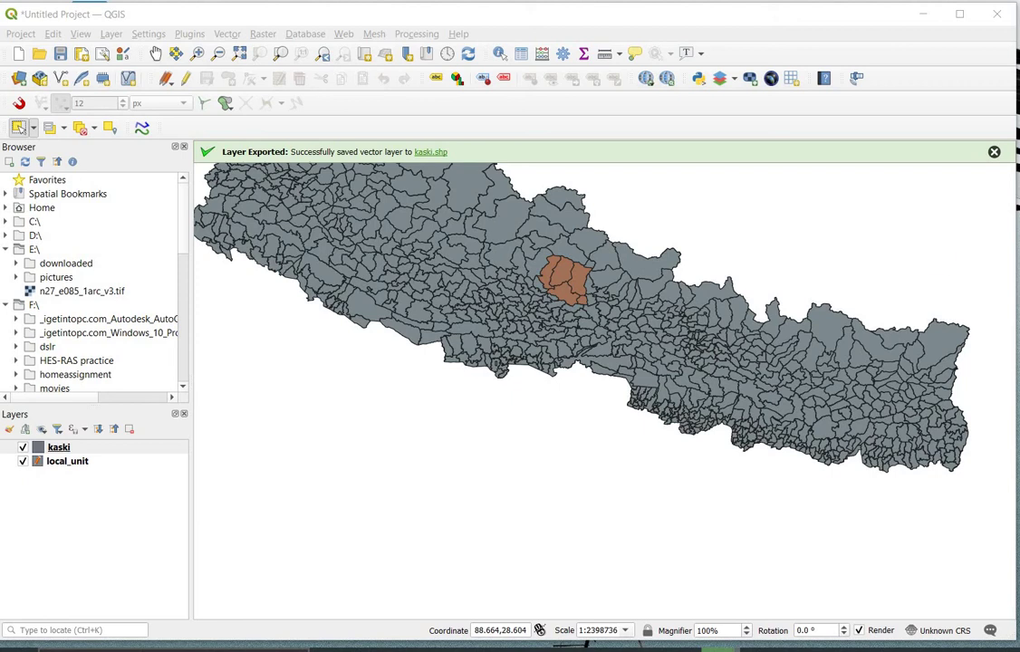
Hide the local_unit layer so that only the kaski layer is drawn, and bring the district into close view.
{"action": "left_click", "coordinate": [23, 462]}
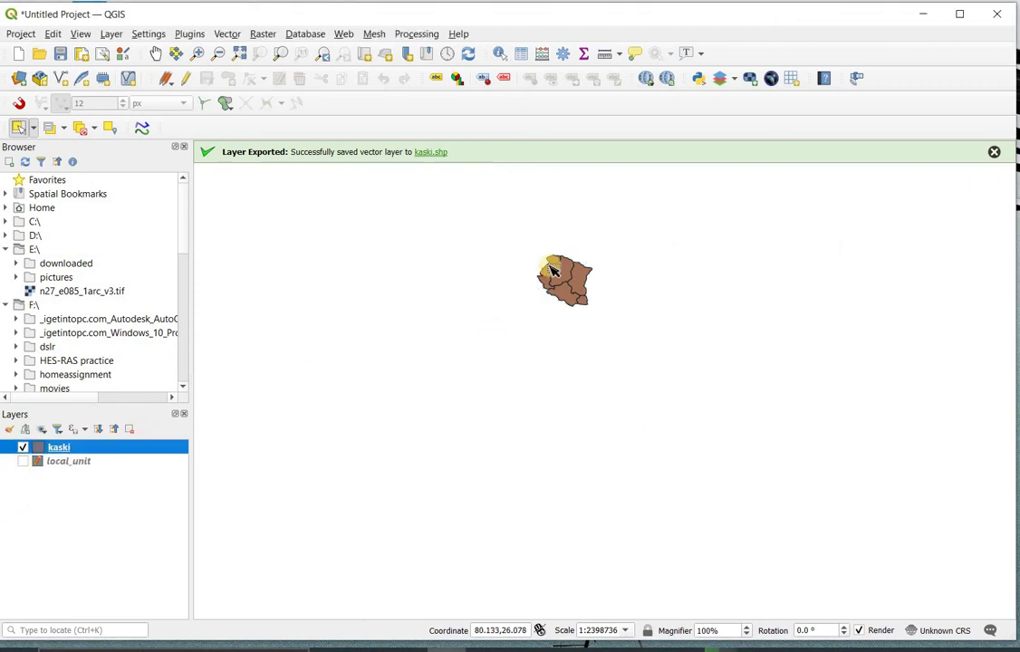
{"action": "scroll", "coordinate": [554, 275], "scroll_direction": "up", "scroll_amount": 2}
{"action": "left_click_drag", "start_coordinate": [659, 301], "coordinate": [563, 369]}
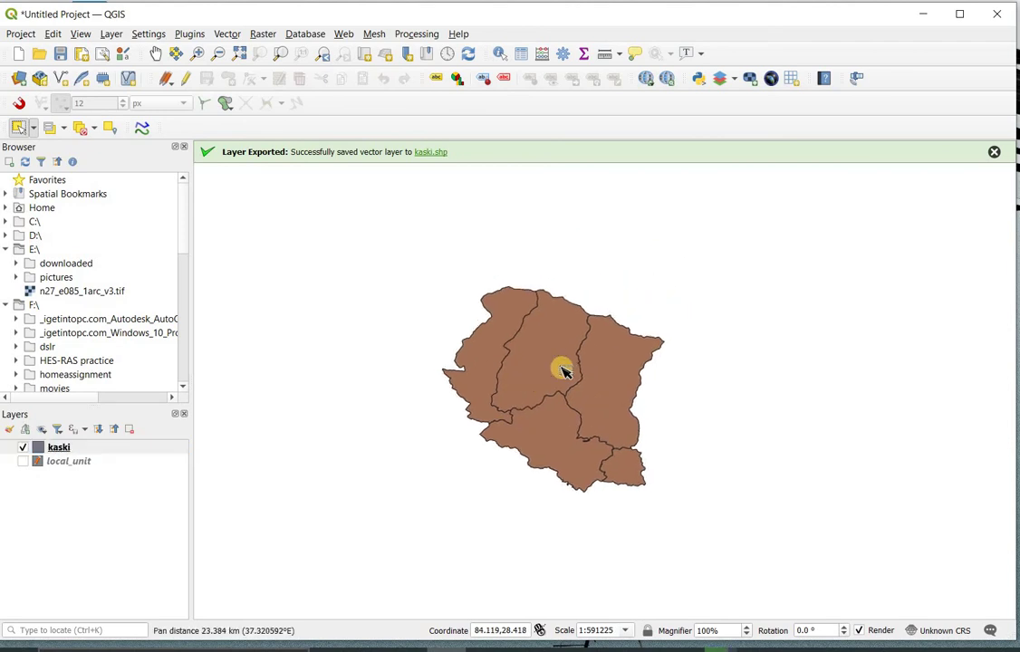
{"action": "left_click", "coordinate": [164, 649]}
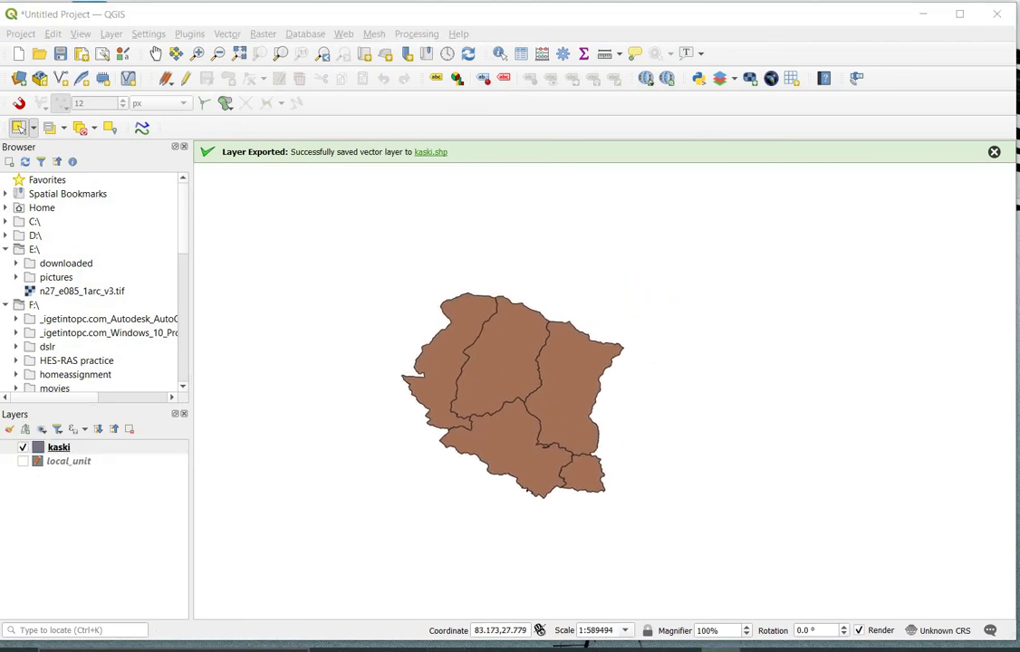
Label the kaski layer with Single Labels using the GaPa_NaPa field, and check the labels on the map.
{"action": "right_click", "coordinate": [55, 447]}
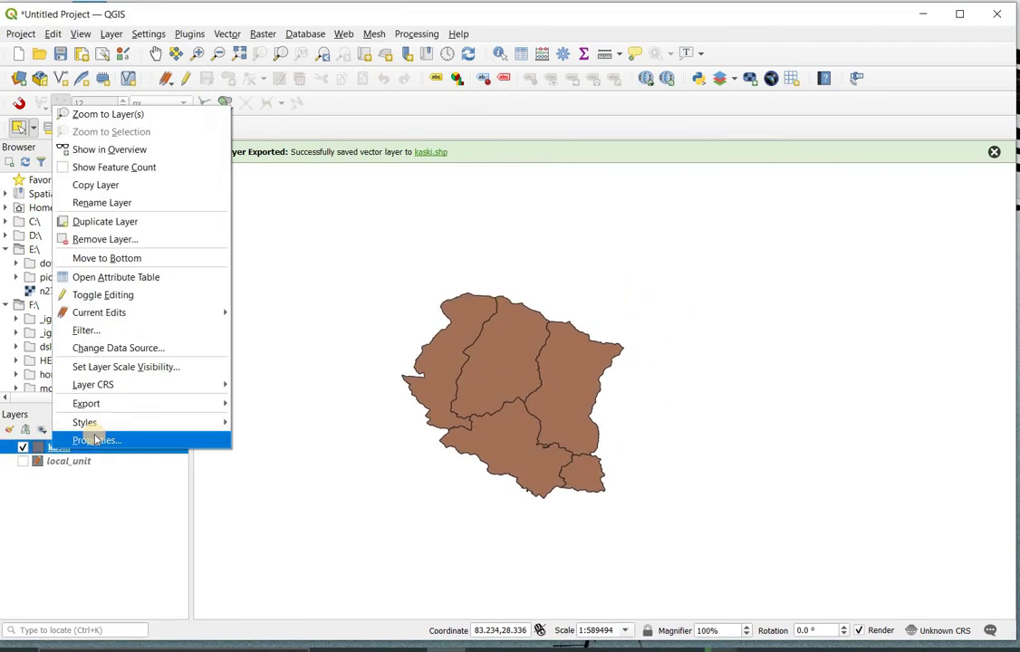
{"action": "left_click", "coordinate": [98, 441]}
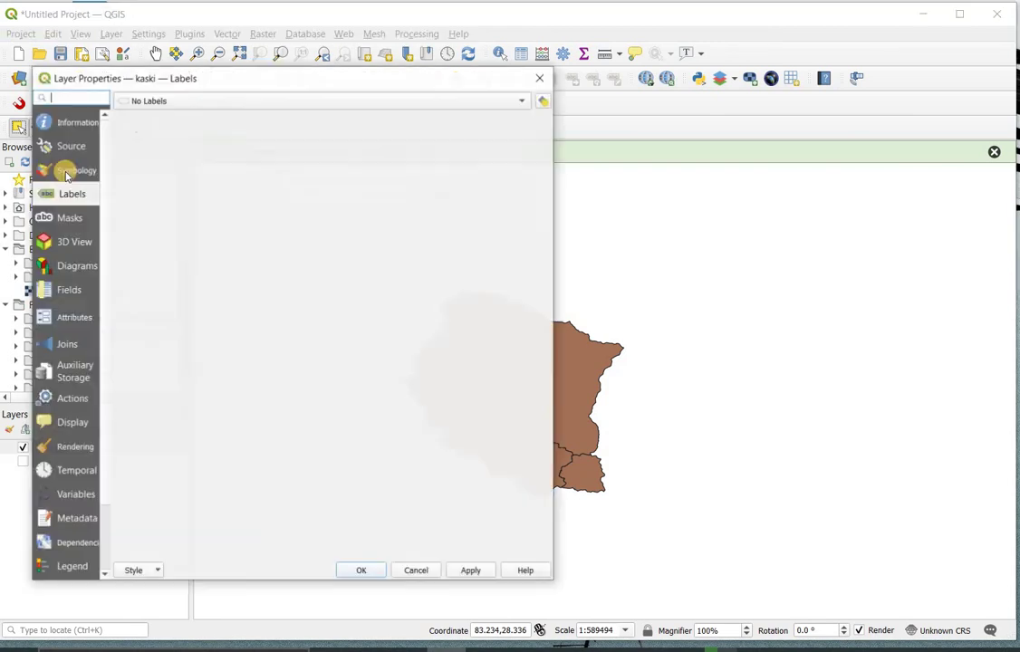
{"action": "left_click", "coordinate": [305, 100]}
{"action": "left_click", "coordinate": [258, 102]}
{"action": "left_click", "coordinate": [244, 109]}
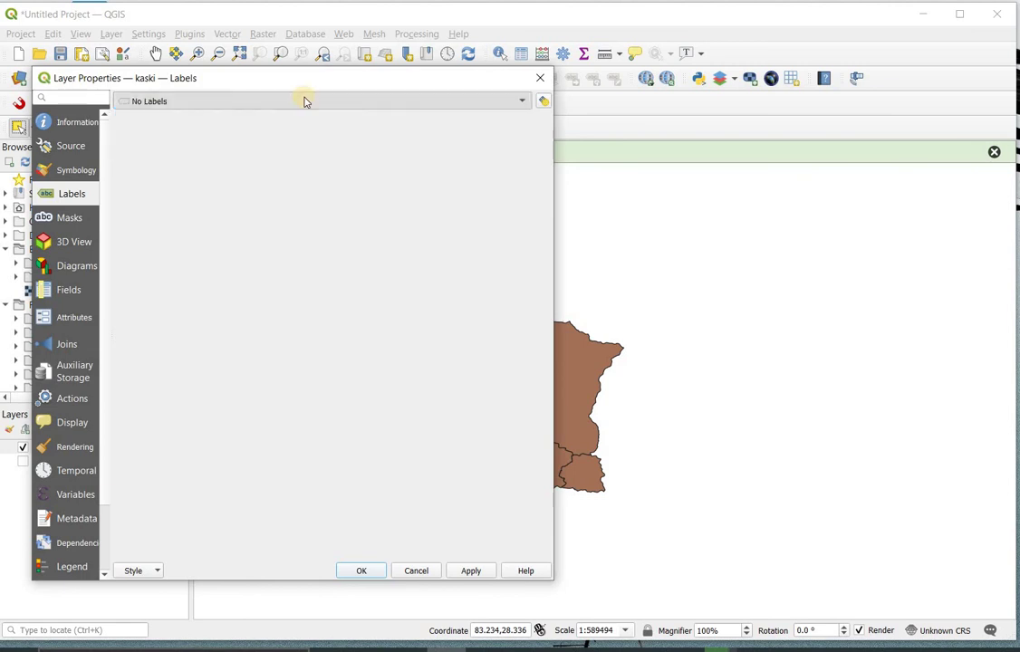
{"action": "left_click", "coordinate": [520, 121]}
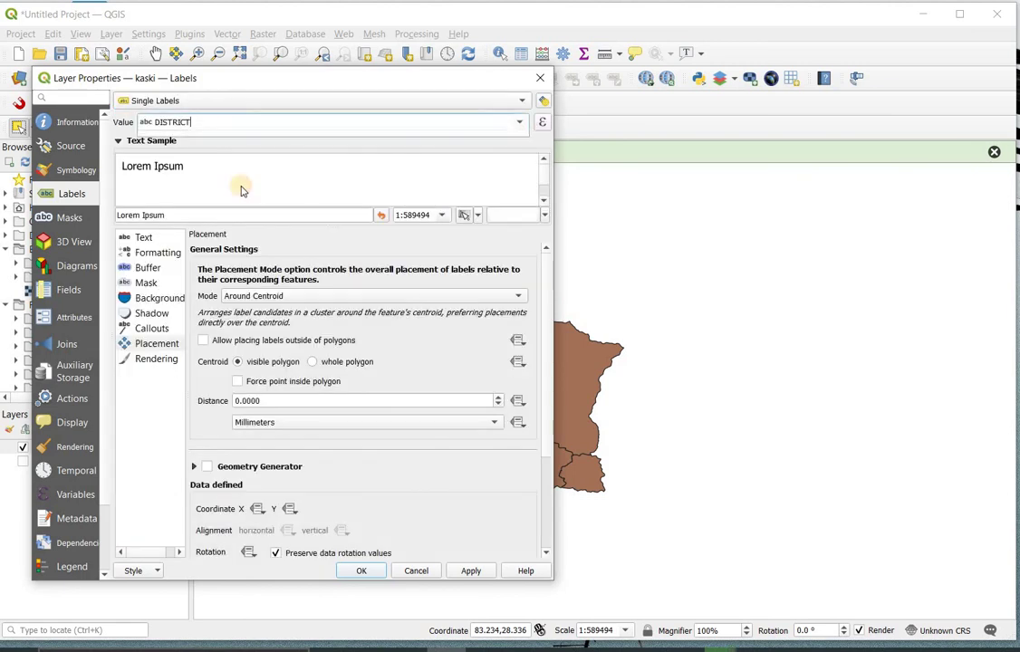
{"action": "key", "text": "Return"}
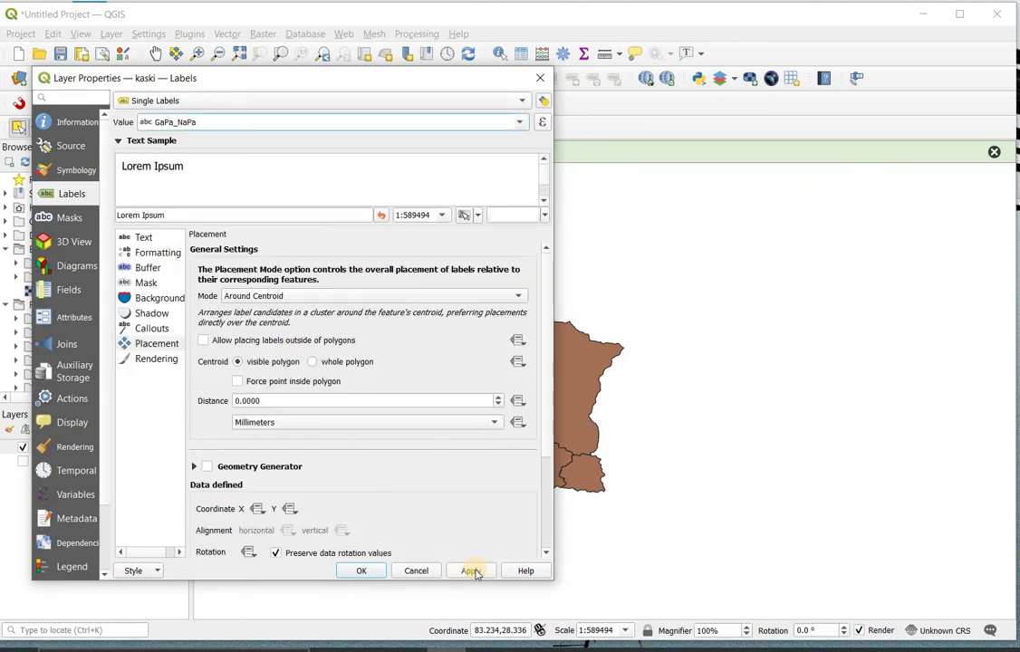
{"action": "left_click", "coordinate": [470, 571]}
{"action": "left_click", "coordinate": [360, 571]}
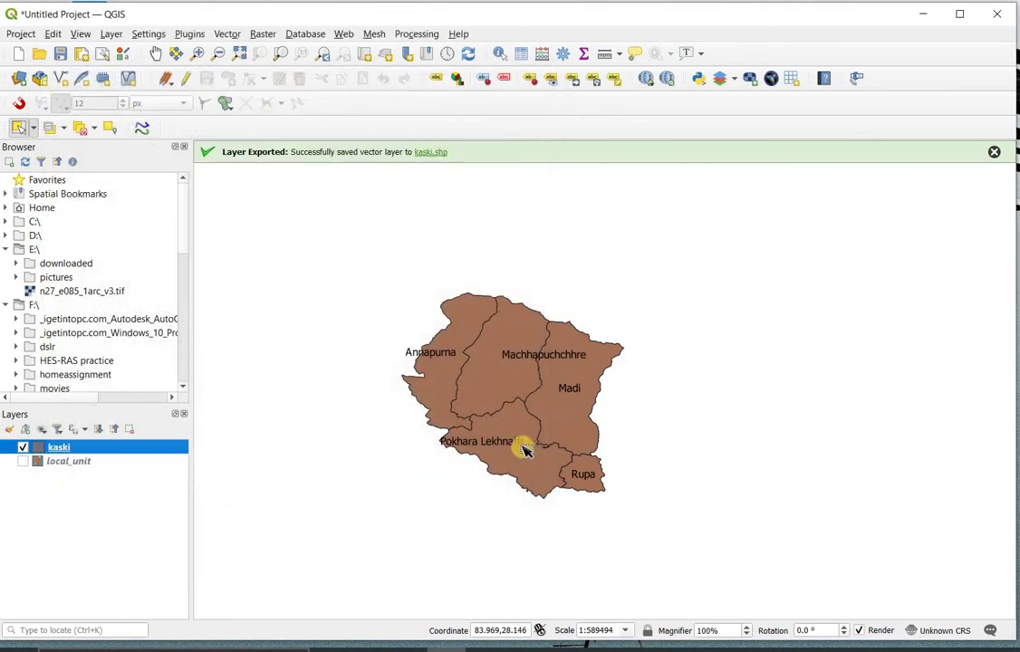
{"action": "scroll", "coordinate": [522, 447], "scroll_direction": "up", "scroll_amount": 1}
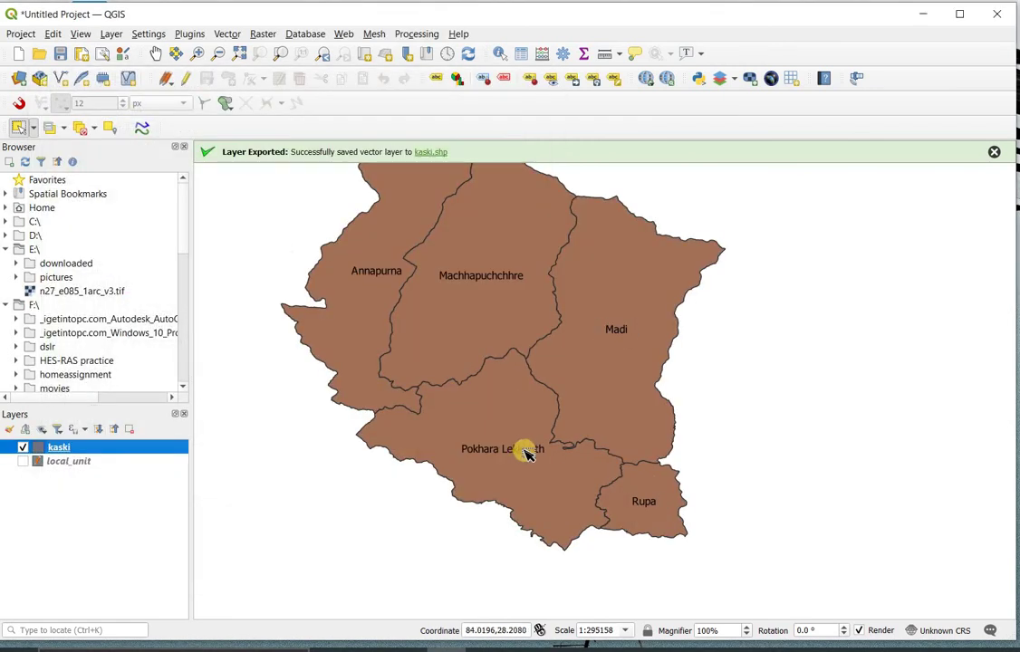
{"action": "scroll", "coordinate": [524, 451], "scroll_direction": "down", "scroll_amount": 1}
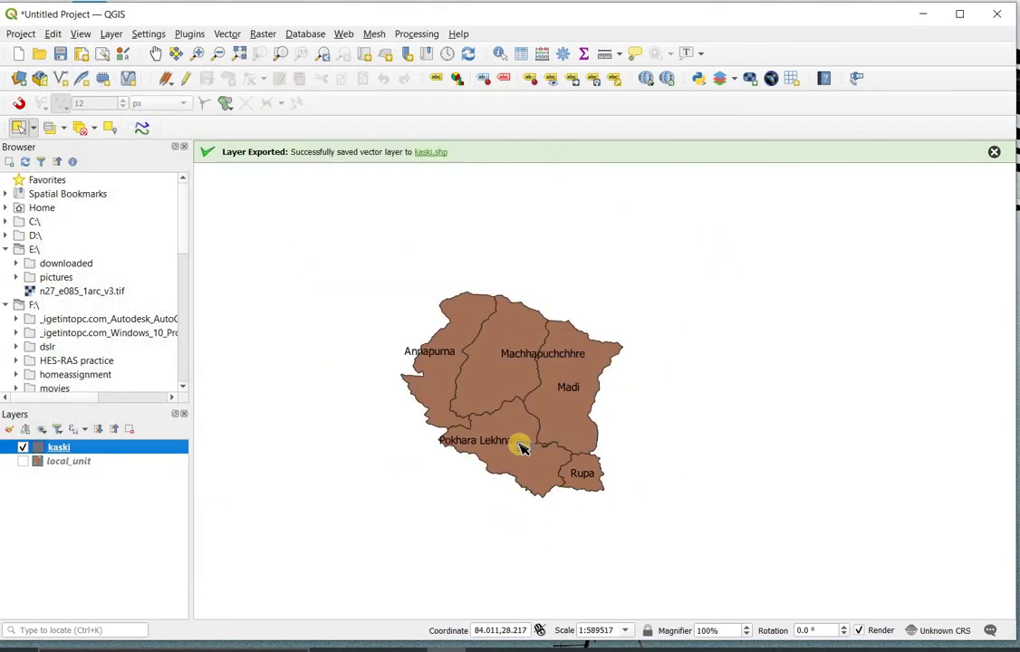